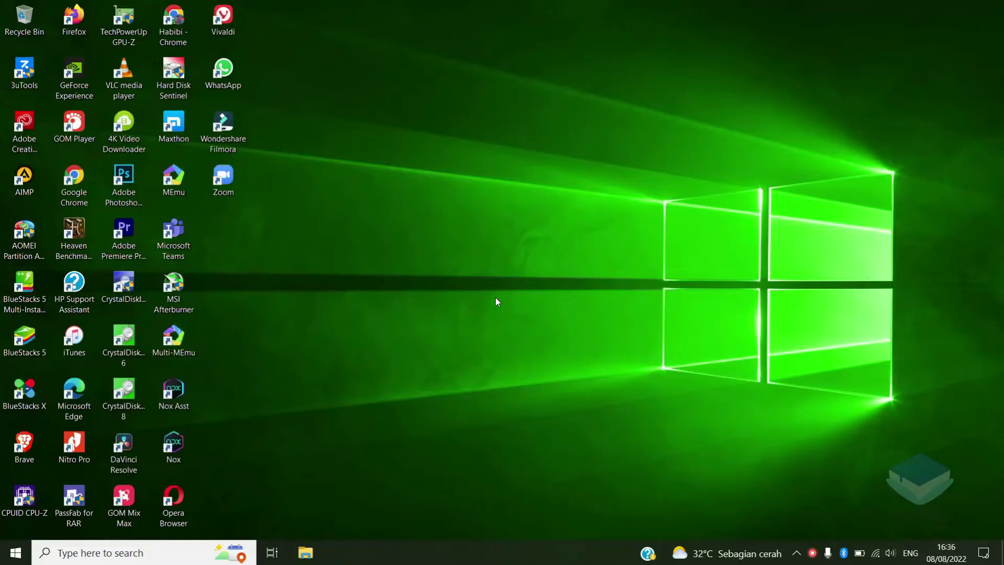
Step: Open the Windows Camera app to test the webcam and move its window toward the middle of the desktop
{"action": "key", "text": "super"}
{"action": "type", "text": "CA"}
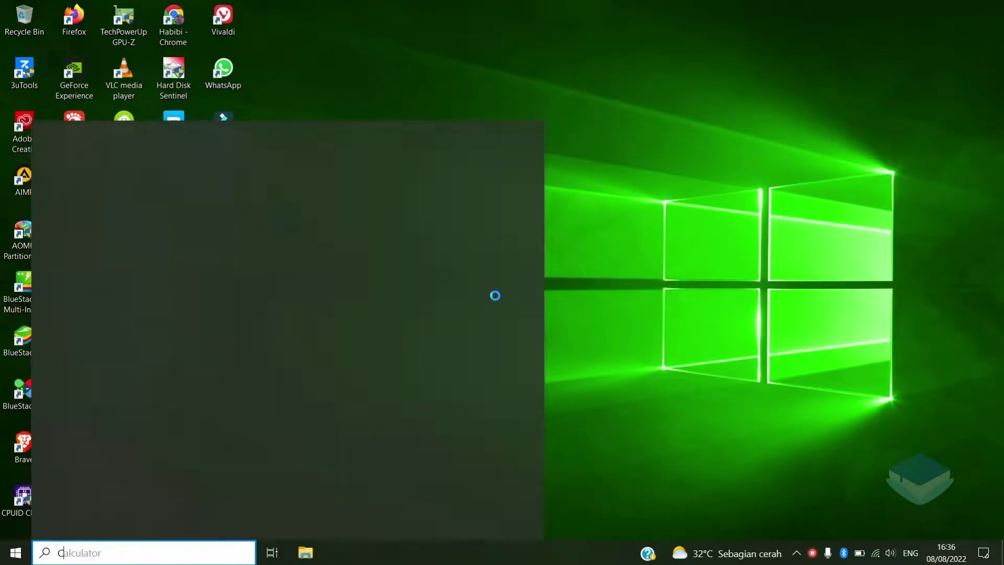
{"action": "type", "text": "MERA"}
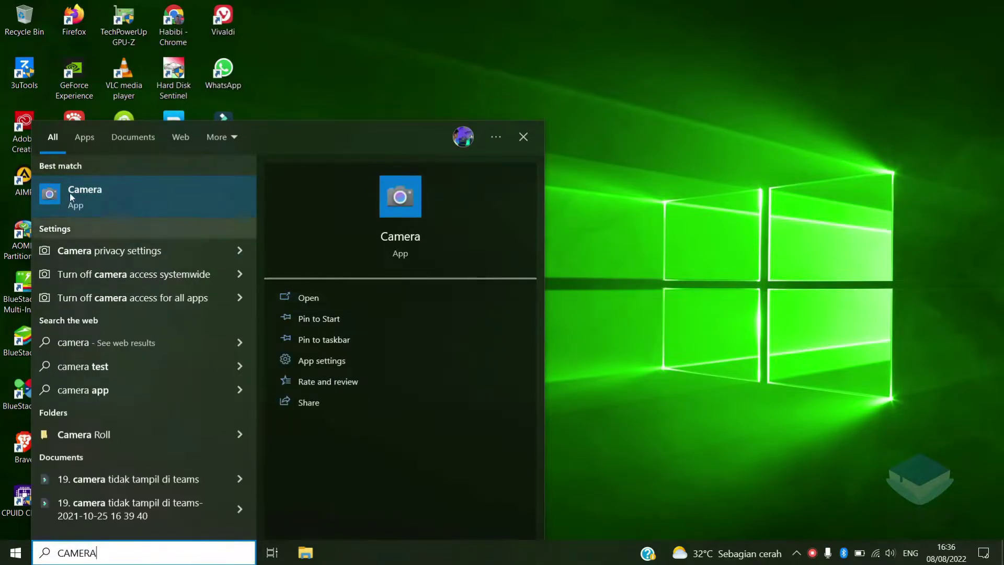
{"action": "left_click", "coordinate": [94, 198]}
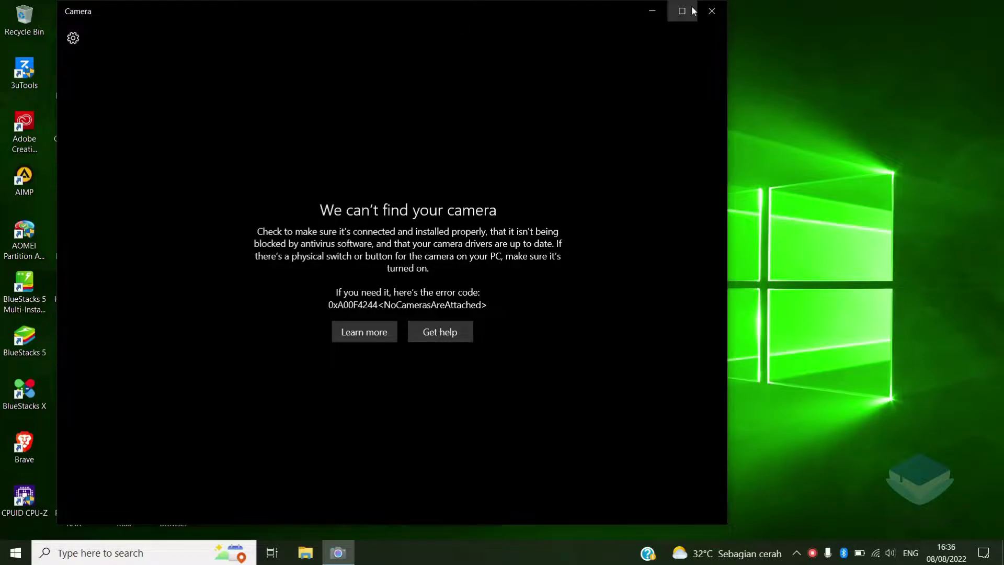
{"action": "left_click_drag", "start_coordinate": [609, 10], "coordinate": [751, 67]}
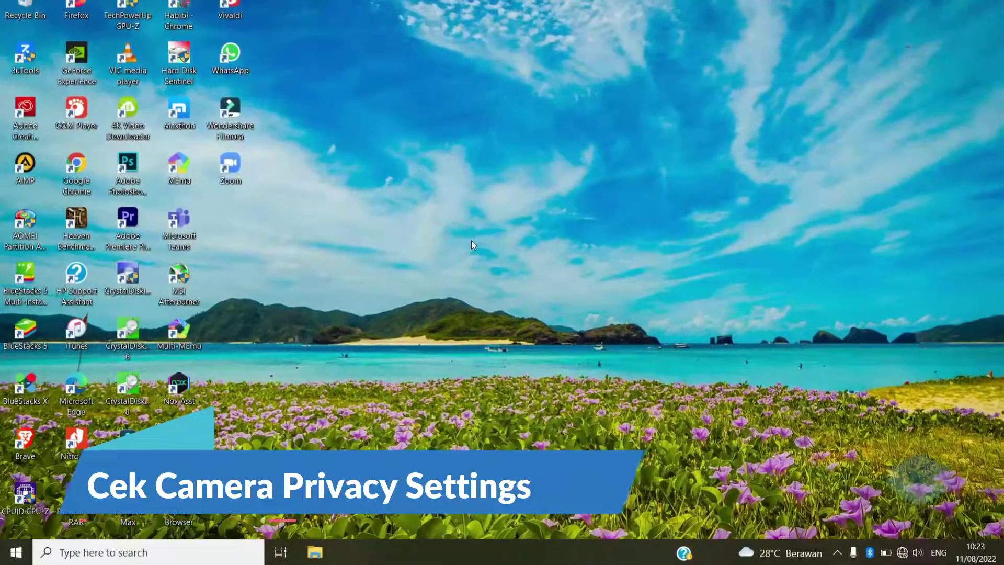
Step: Search Windows for "CAMERA PRIVACY" and open the Camera privacy settings
{"action": "key", "text": "super"}
{"action": "type", "text": "CAMER"}
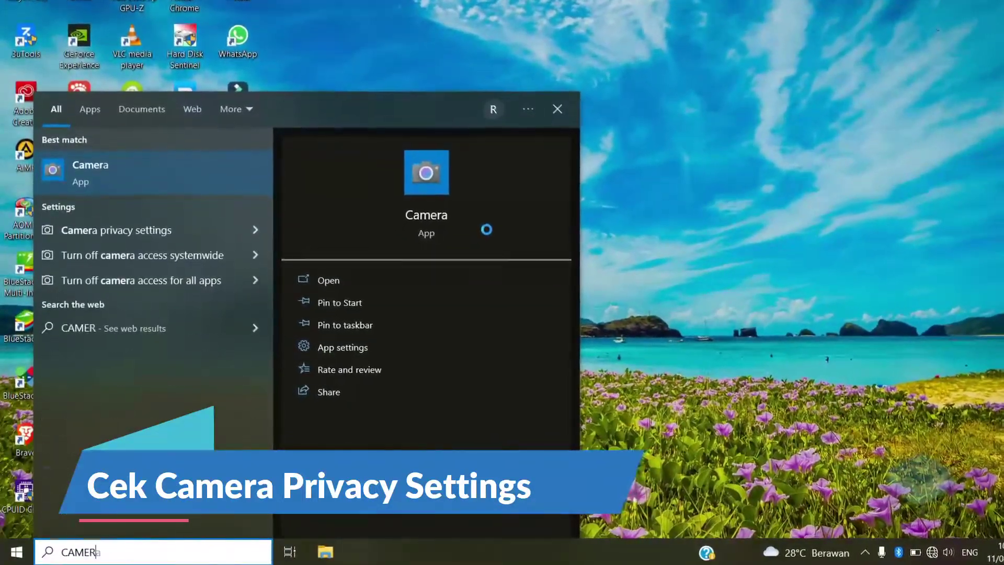
{"action": "type", "text": "A"}
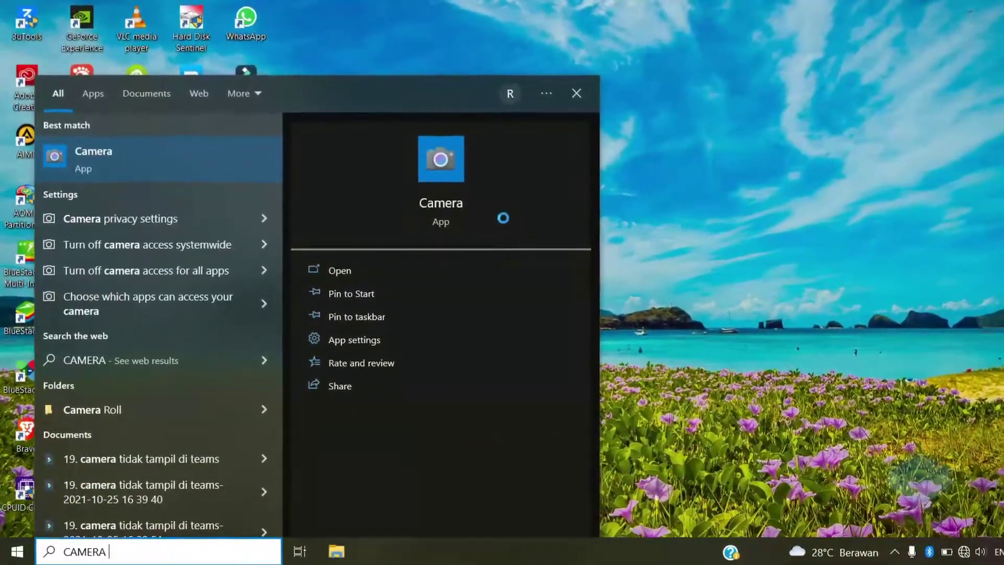
{"action": "type", "text": " PRIVAC"}
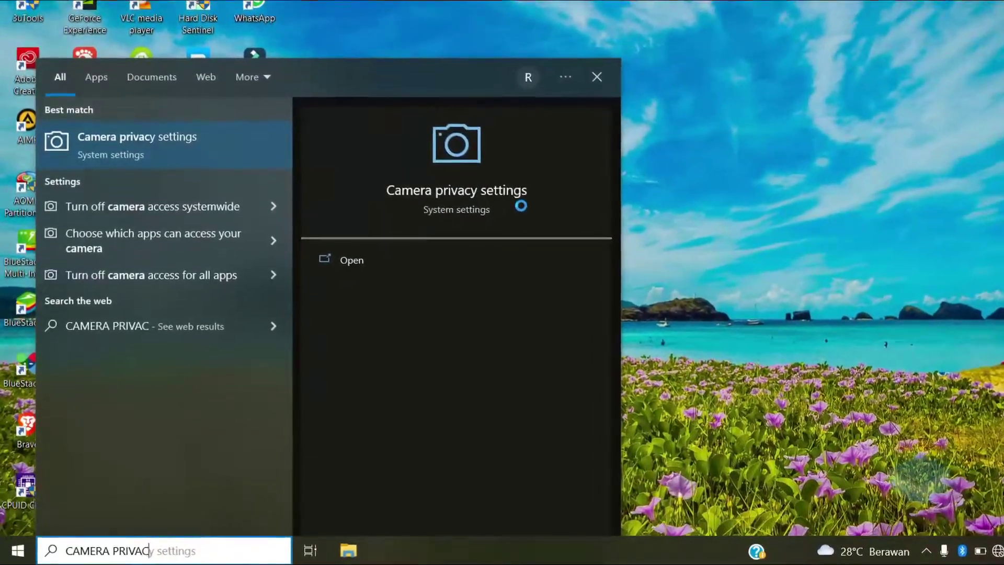
{"action": "type", "text": "Y"}
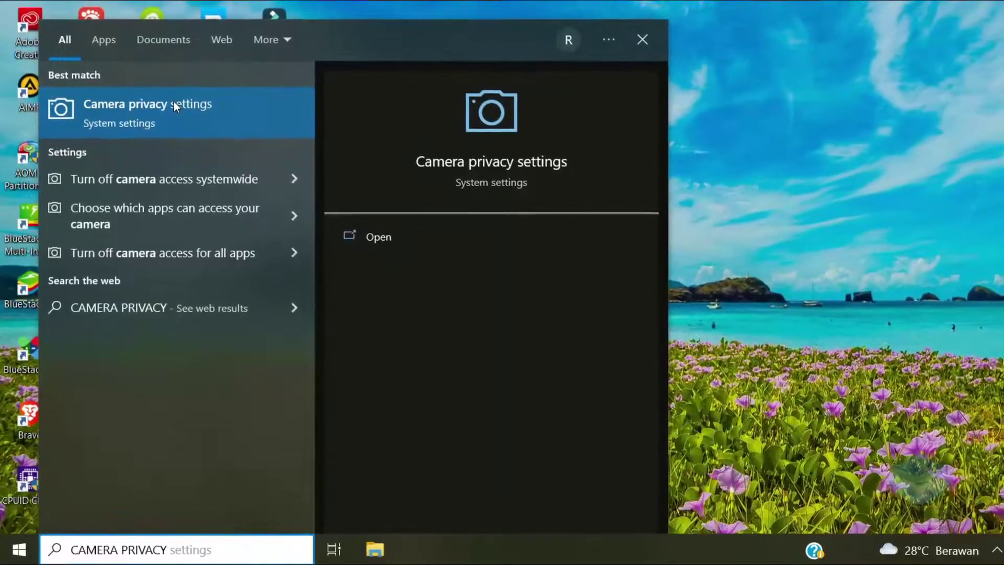
{"action": "left_click", "coordinate": [175, 103]}
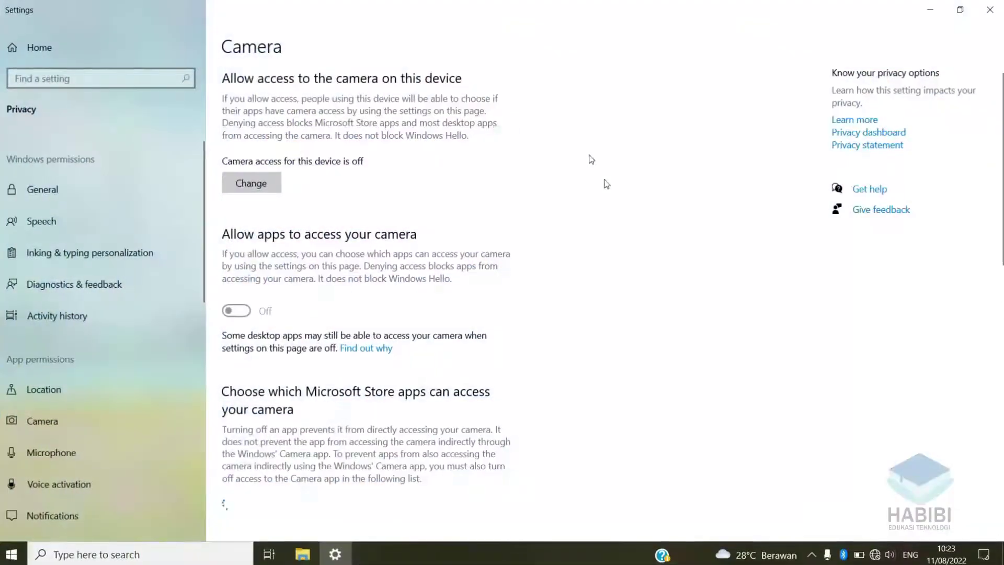
Step: Turn on camera access for this device and allow apps to access the camera
{"action": "left_click", "coordinate": [243, 184]}
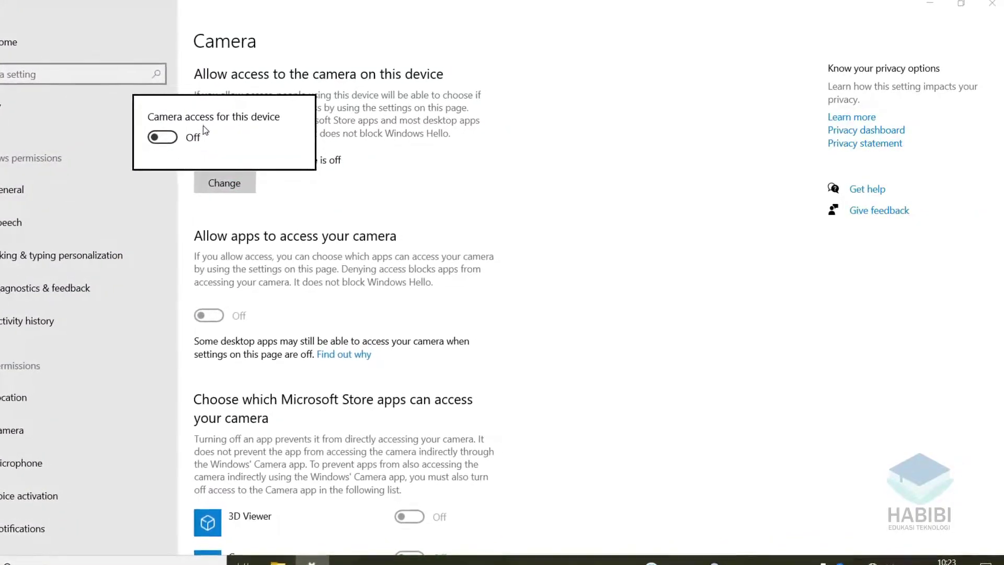
{"action": "left_click", "coordinate": [165, 138]}
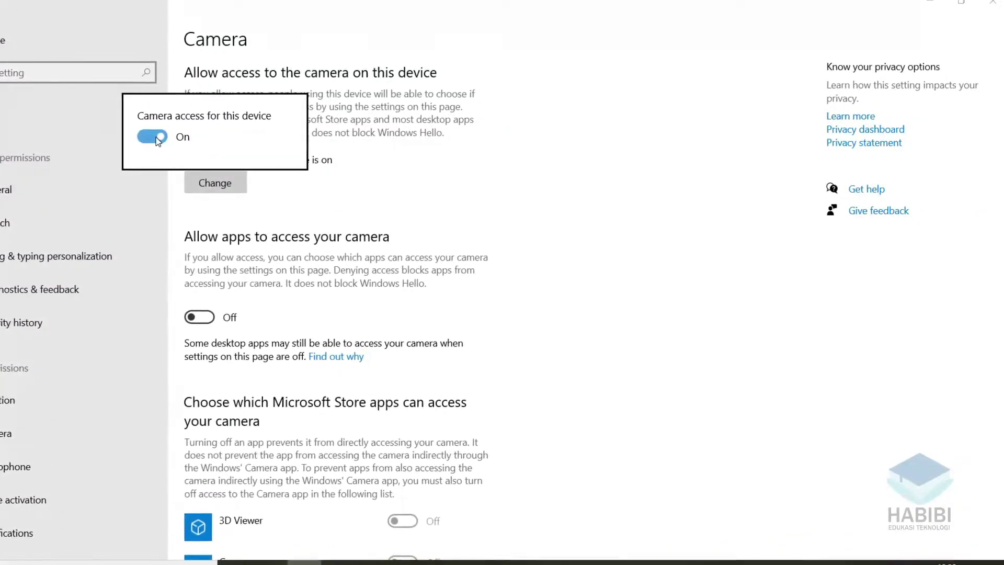
{"action": "left_click", "coordinate": [271, 209]}
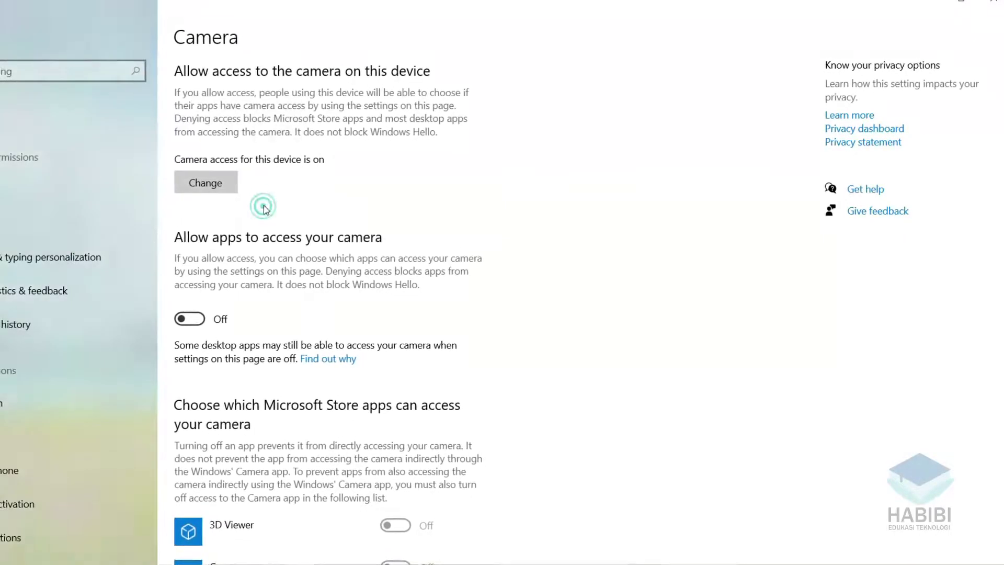
{"action": "left_click", "coordinate": [195, 318]}
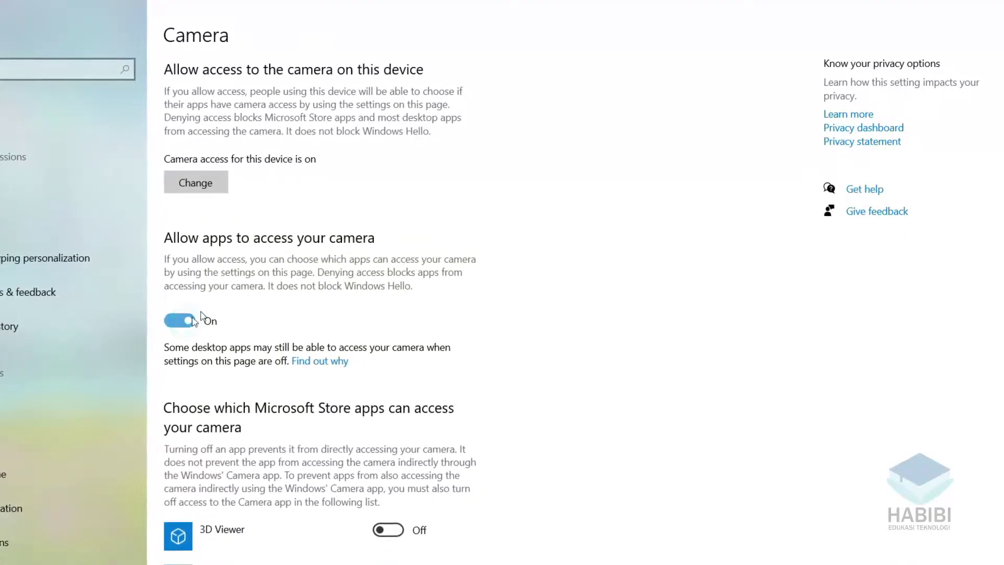
Step: Toggle camera access for desktop apps off and back on
{"action": "scroll", "coordinate": [170, 336], "scroll_direction": "down", "scroll_amount": 5}
{"action": "scroll", "coordinate": [424, 325], "scroll_direction": "down", "scroll_amount": 12}
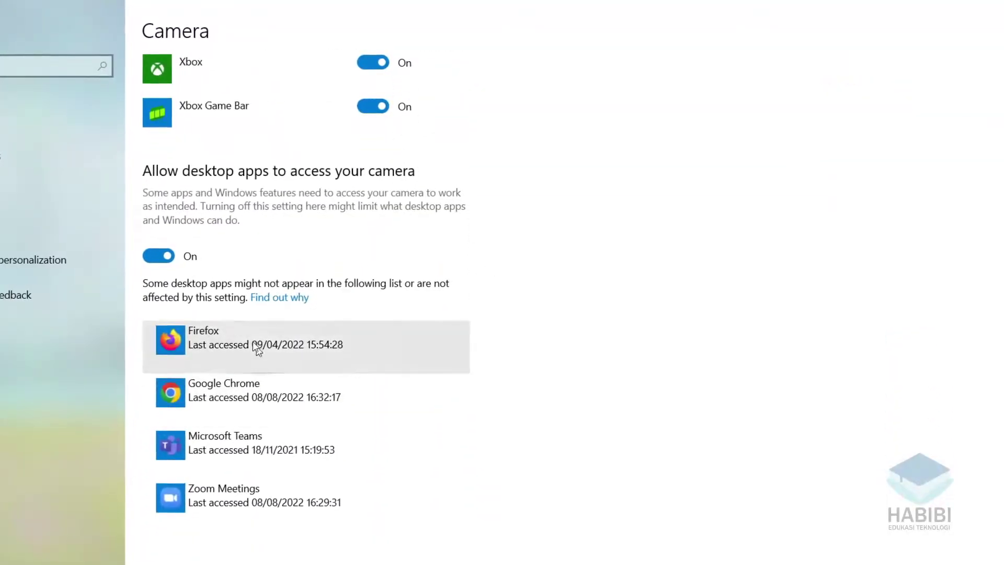
{"action": "left_click", "coordinate": [151, 257]}
{"action": "left_click", "coordinate": [155, 259]}
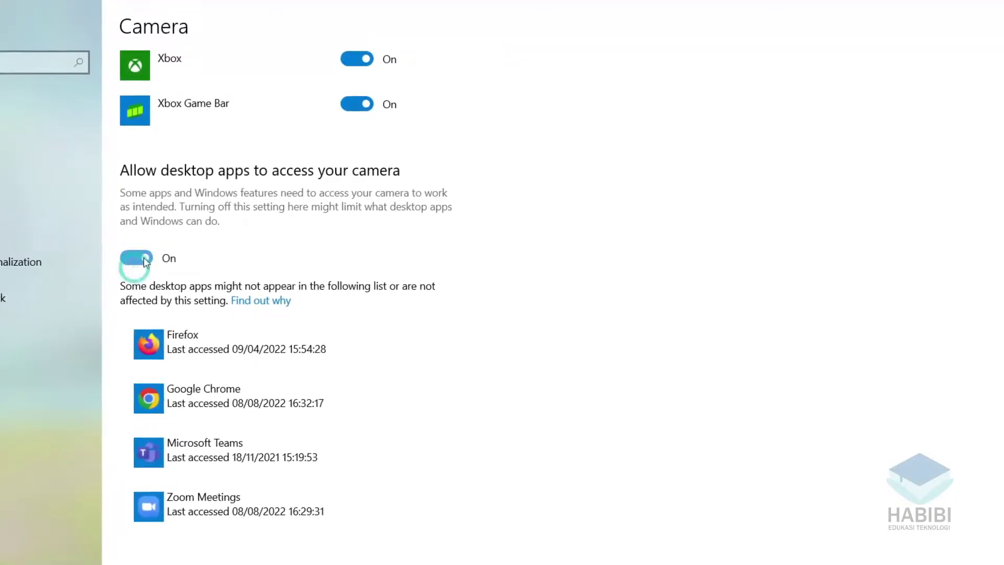
Step: Examine the Firefox and Google Chrome entries among the desktop apps that have accessed the camera
{"action": "left_click", "coordinate": [225, 362]}
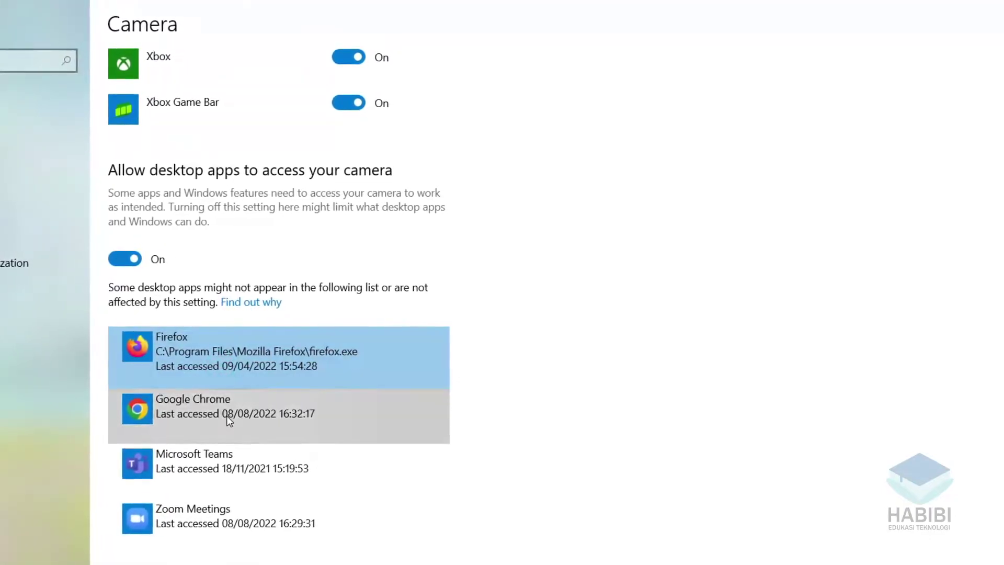
{"action": "left_click", "coordinate": [228, 418]}
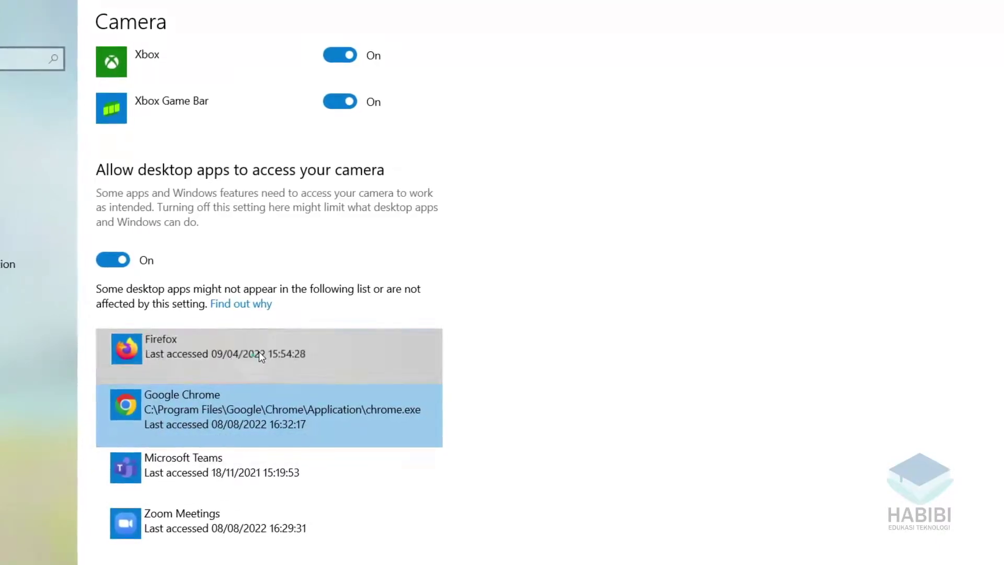
{"action": "left_click", "coordinate": [258, 359]}
{"action": "scroll", "coordinate": [493, 300], "scroll_direction": "up", "scroll_amount": 8}
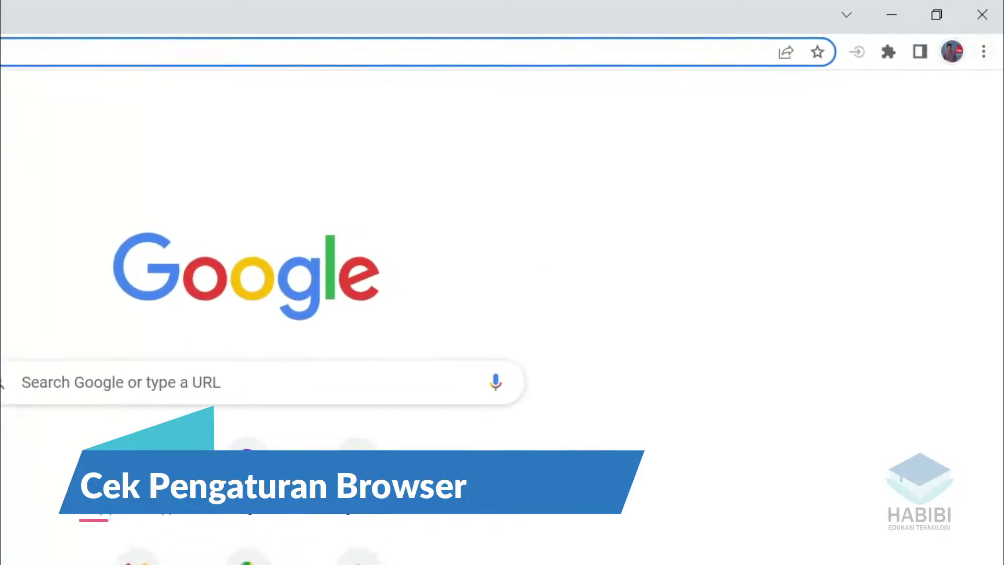
Step: In Chrome's privacy and security Site Settings, set the default camera behavior to "Sites can ask to use your camera"
{"action": "left_click", "coordinate": [984, 54]}
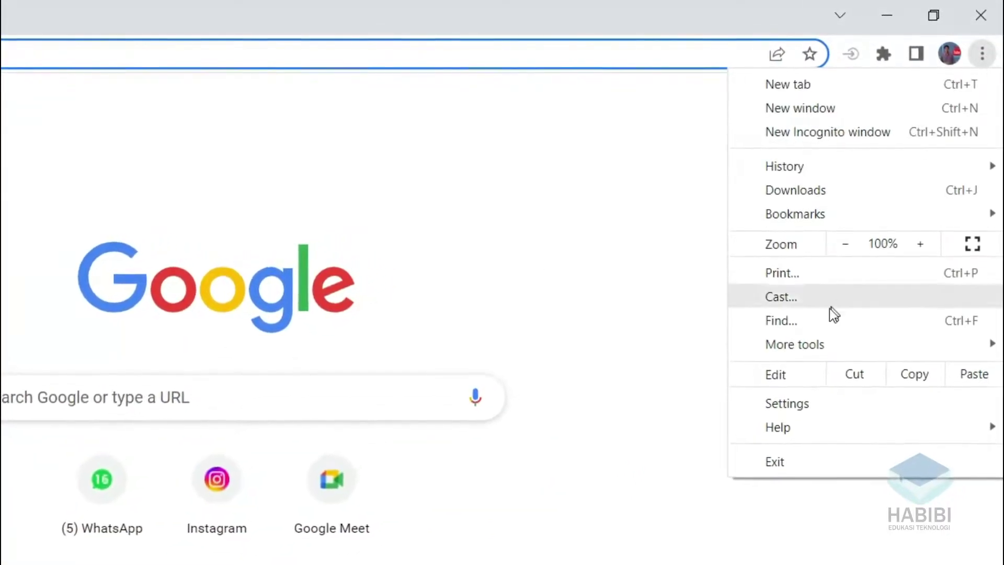
{"action": "left_click", "coordinate": [789, 410]}
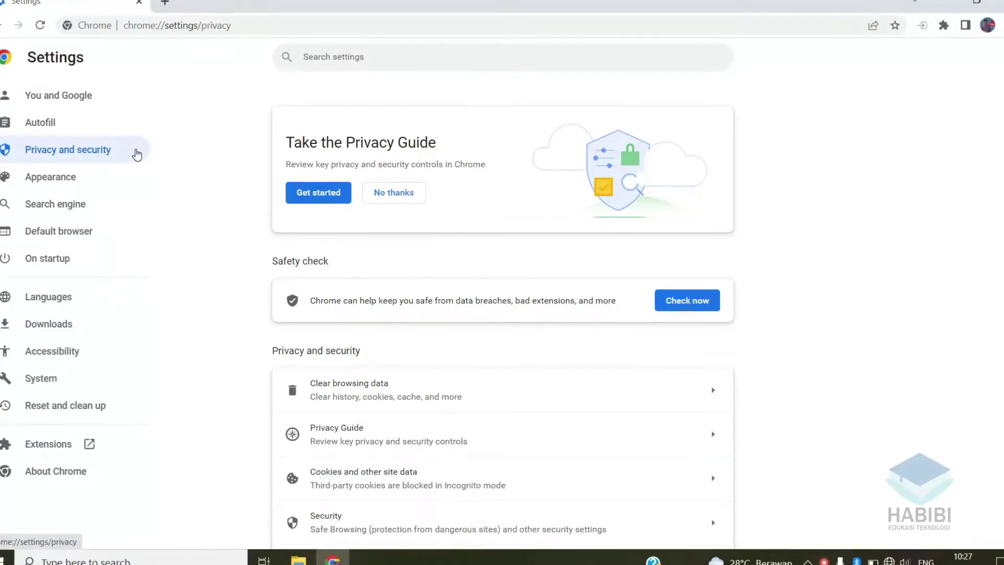
{"action": "scroll", "coordinate": [450, 418], "scroll_direction": "down", "scroll_amount": 2}
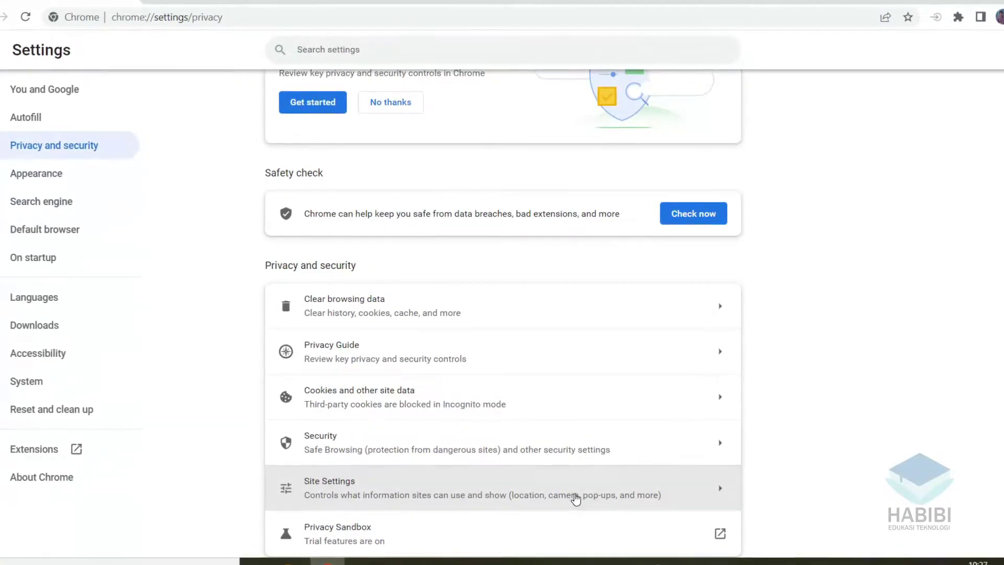
{"action": "left_click", "coordinate": [575, 499]}
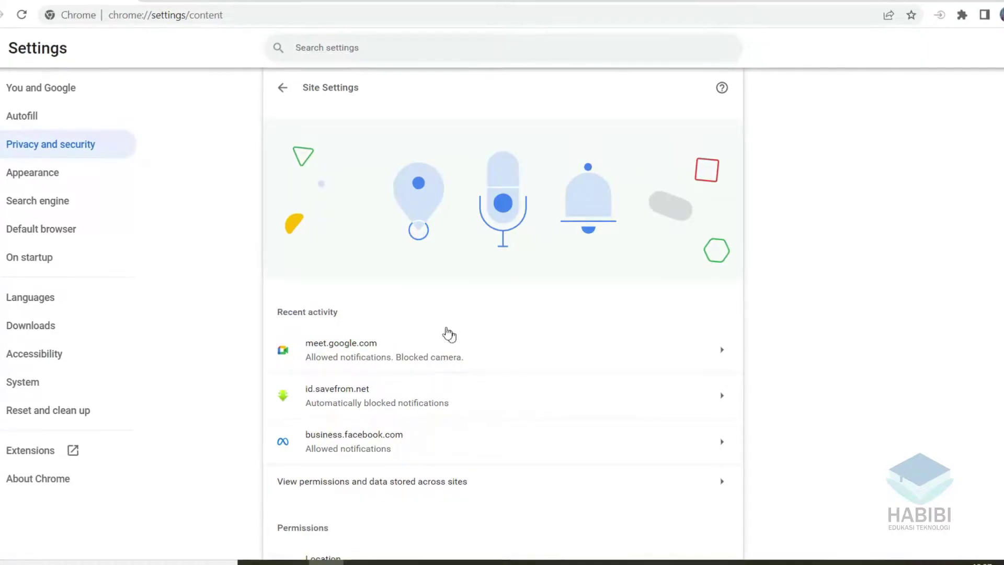
{"action": "scroll", "coordinate": [459, 449], "scroll_direction": "down", "scroll_amount": 8}
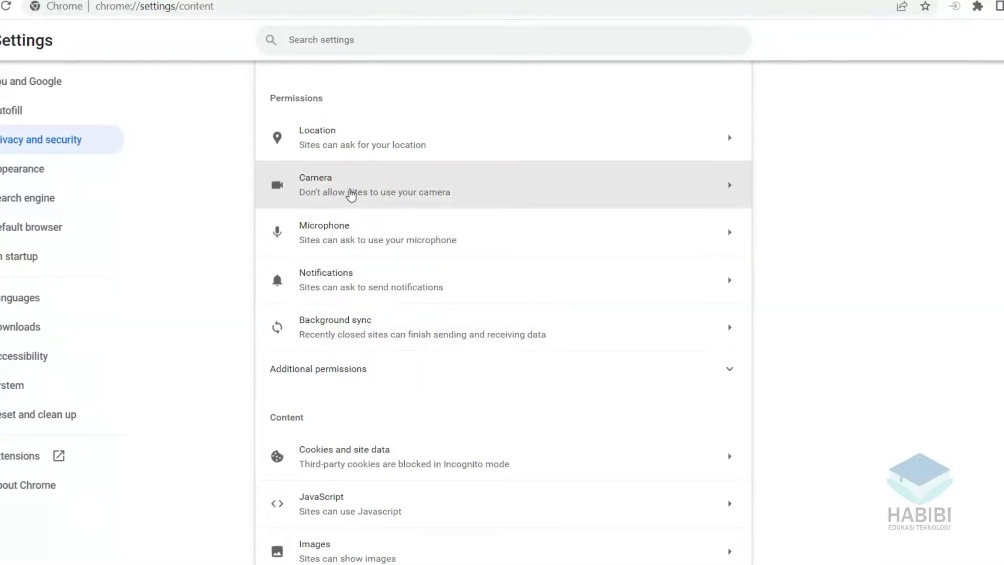
{"action": "left_click", "coordinate": [349, 191]}
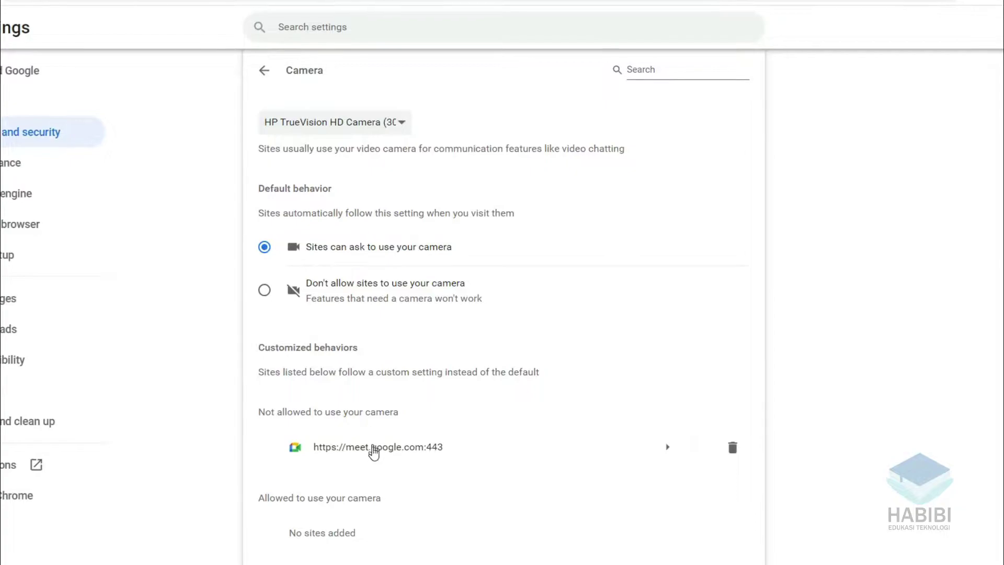
Step: Open the site permissions for meet.google.com and set its Camera permission to Allow
{"action": "scroll", "coordinate": [385, 453], "scroll_direction": "down", "scroll_amount": 1}
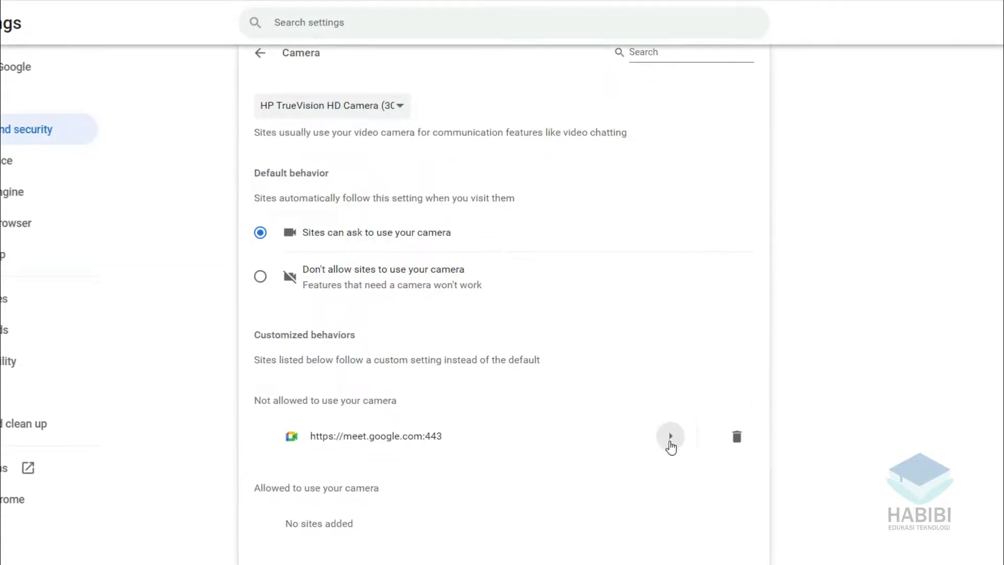
{"action": "left_click", "coordinate": [671, 438]}
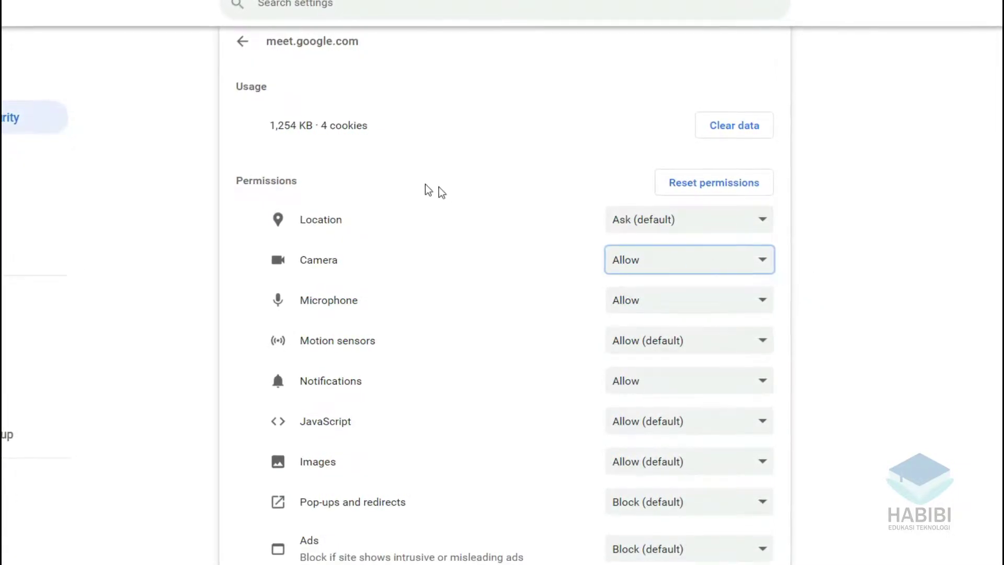
{"action": "scroll", "coordinate": [477, 335], "scroll_direction": "down", "scroll_amount": 2}
{"action": "scroll", "coordinate": [471, 324], "scroll_direction": "up", "scroll_amount": 2}
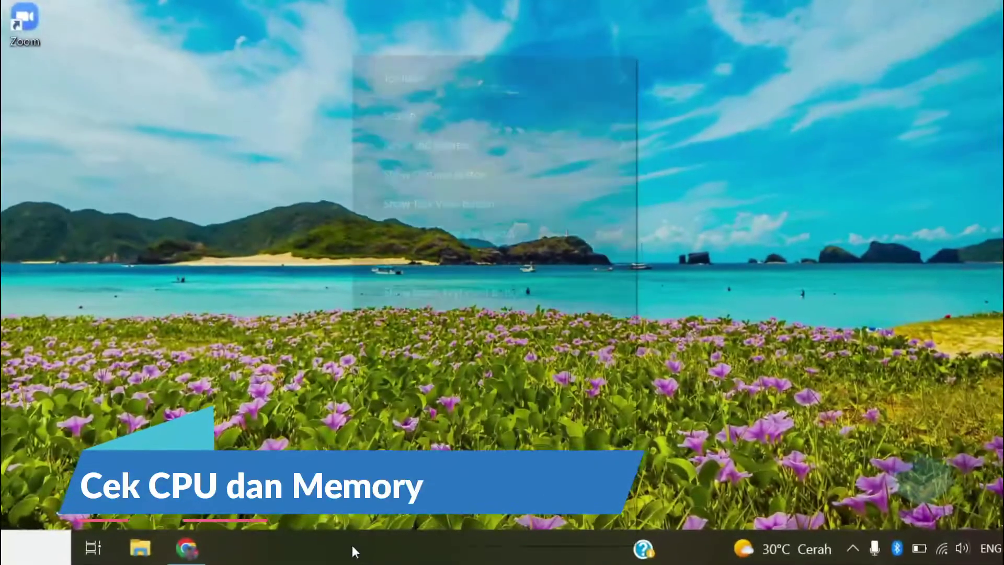
Step: Switch to Task Manager and expand the Google Chrome process group
{"action": "right_click", "coordinate": [352, 545]}
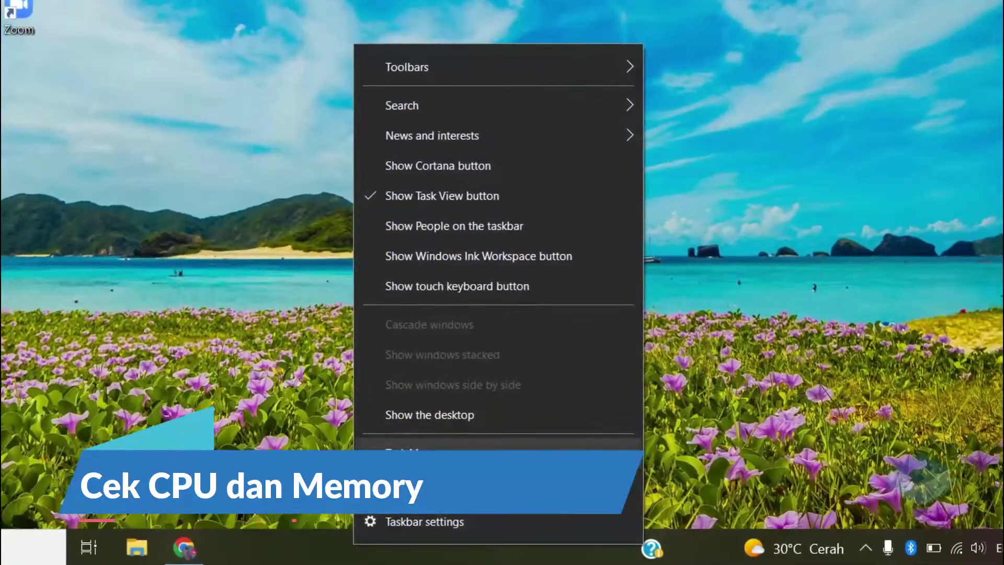
{"action": "left_click", "coordinate": [418, 453]}
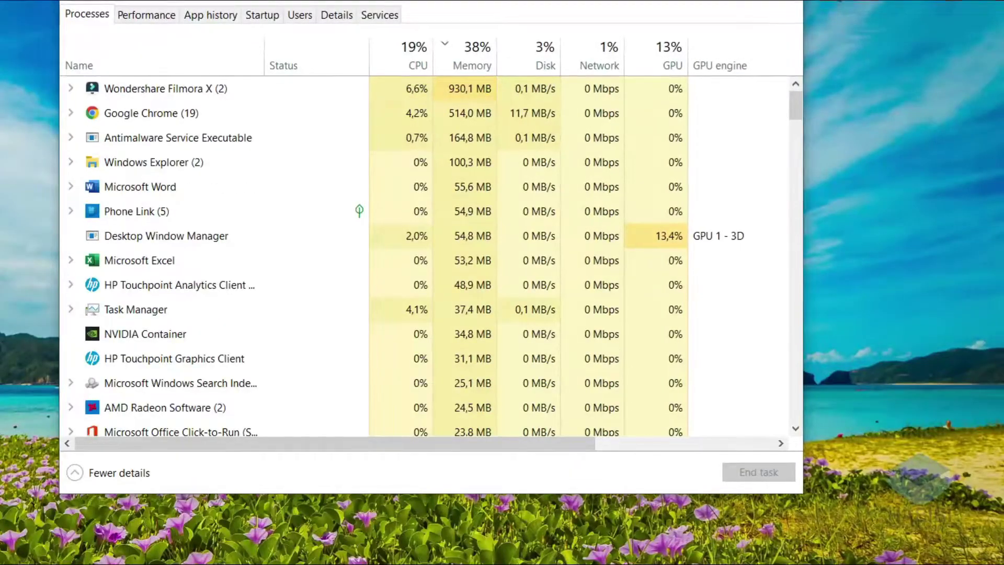
{"action": "left_click", "coordinate": [71, 112]}
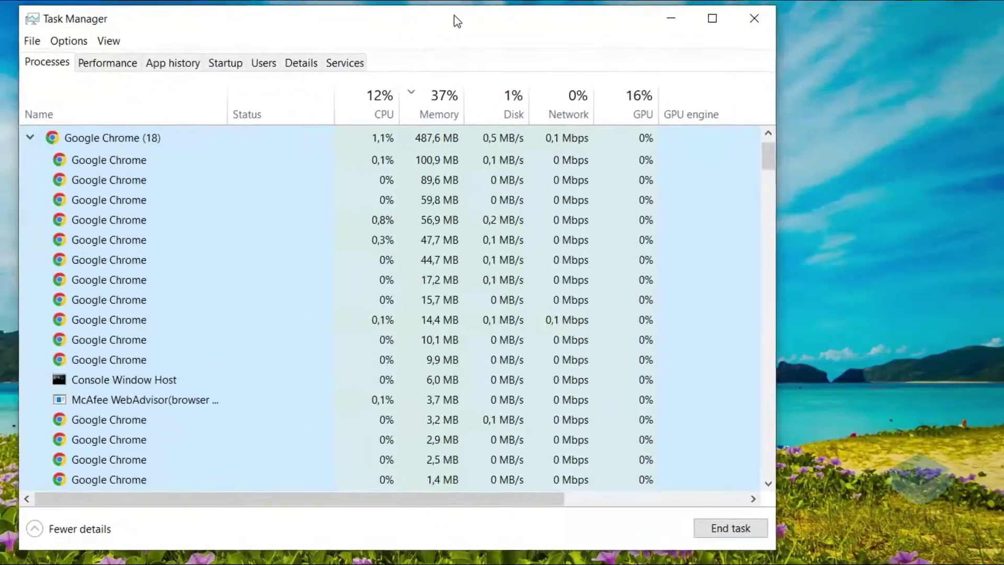
Step: Examine the CPU and memory use of the individual Google Chrome processes
{"action": "scroll", "coordinate": [383, 239], "scroll_direction": "up", "scroll_amount": 1}
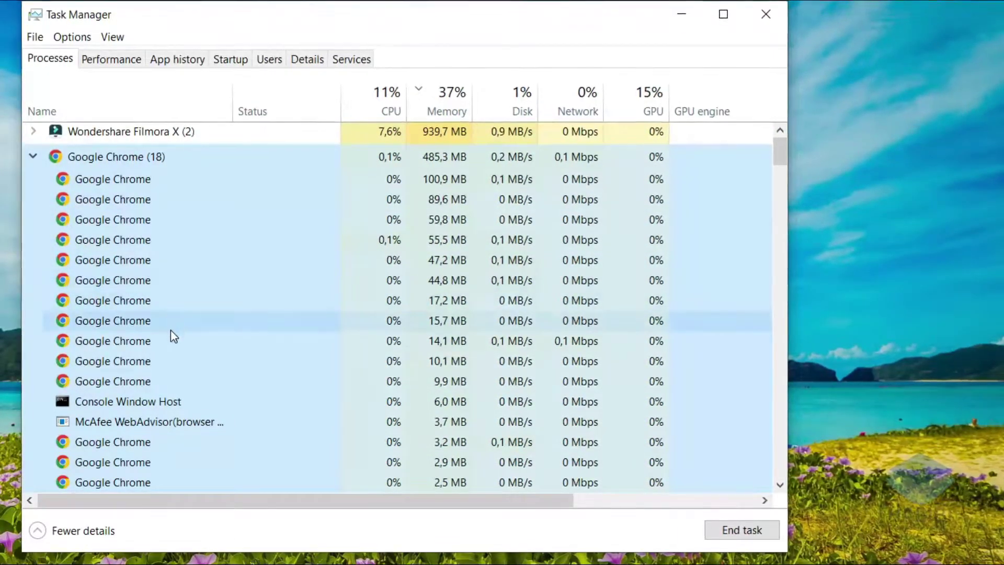
{"action": "scroll", "coordinate": [170, 334], "scroll_direction": "down", "scroll_amount": 1}
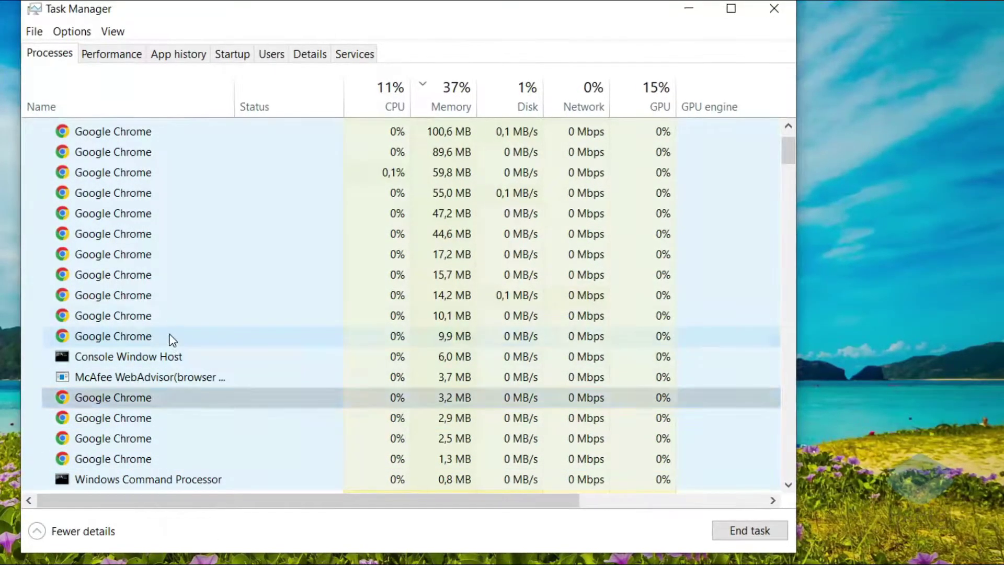
{"action": "left_click", "coordinate": [146, 130]}
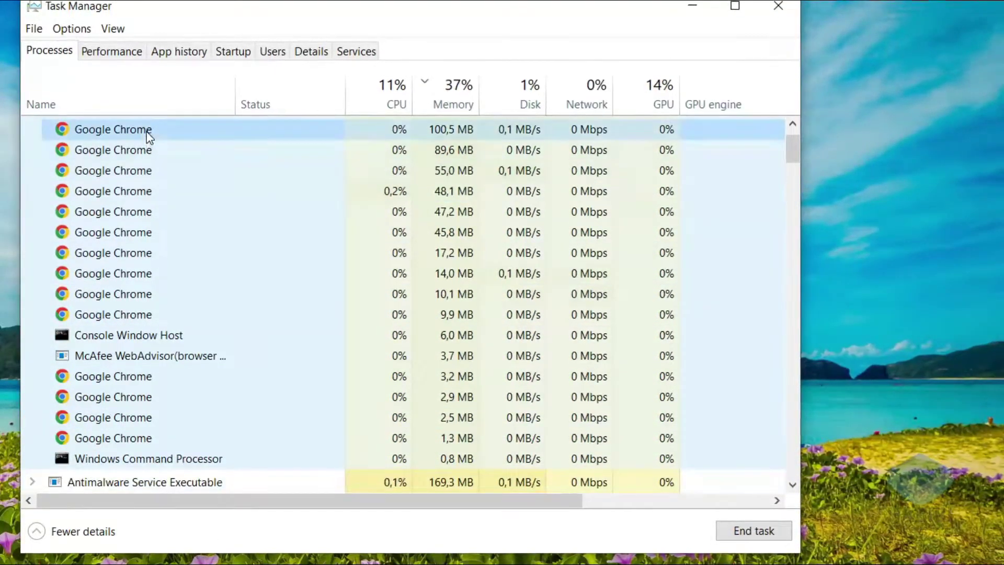
{"action": "scroll", "coordinate": [410, 316], "scroll_direction": "up", "scroll_amount": 1}
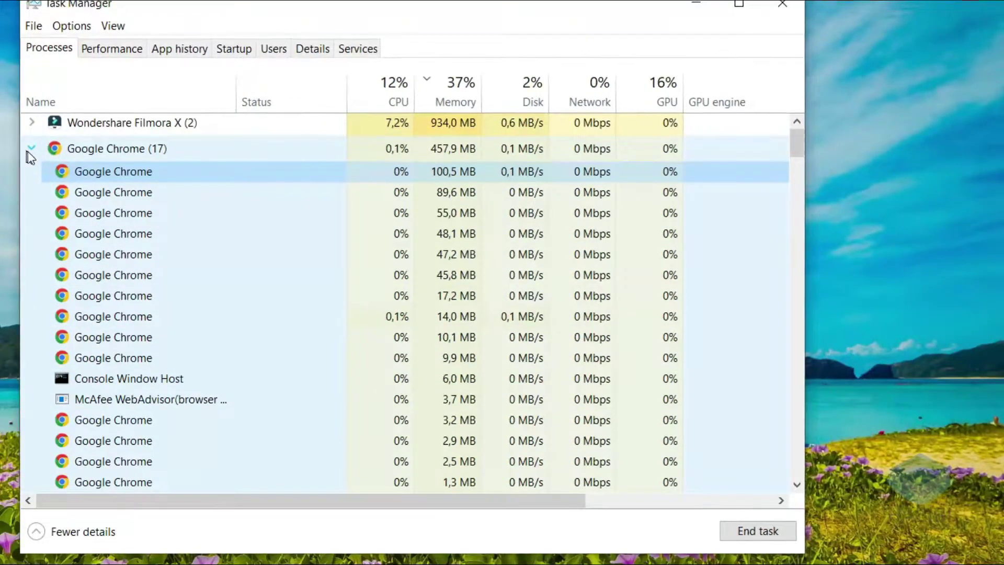
{"action": "scroll", "coordinate": [26, 151], "scroll_direction": "down", "scroll_amount": 1}
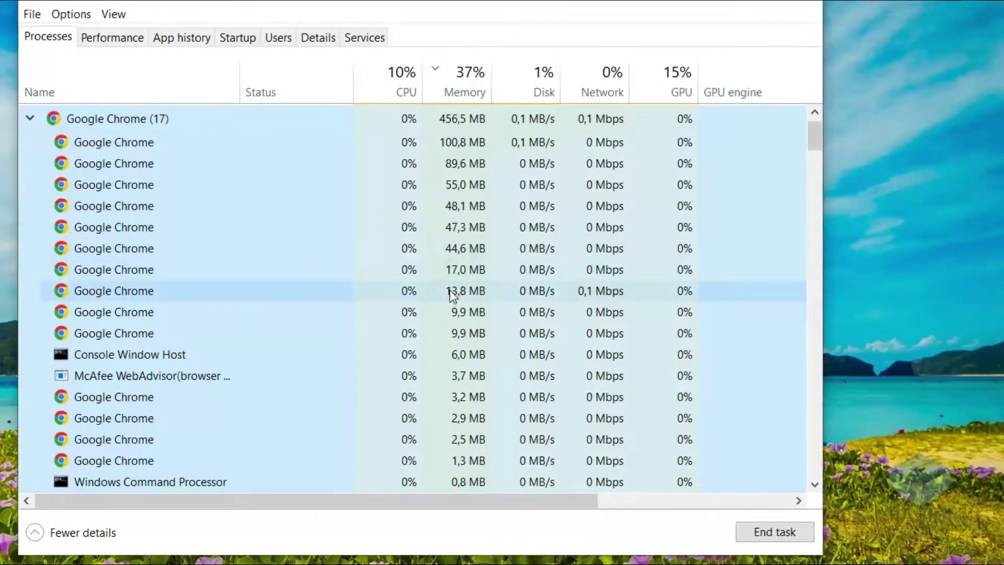
Step: Review the memory use of Google Chrome's individual processes and collapse the process group
{"action": "scroll", "coordinate": [444, 289], "scroll_direction": "up", "scroll_amount": 1}
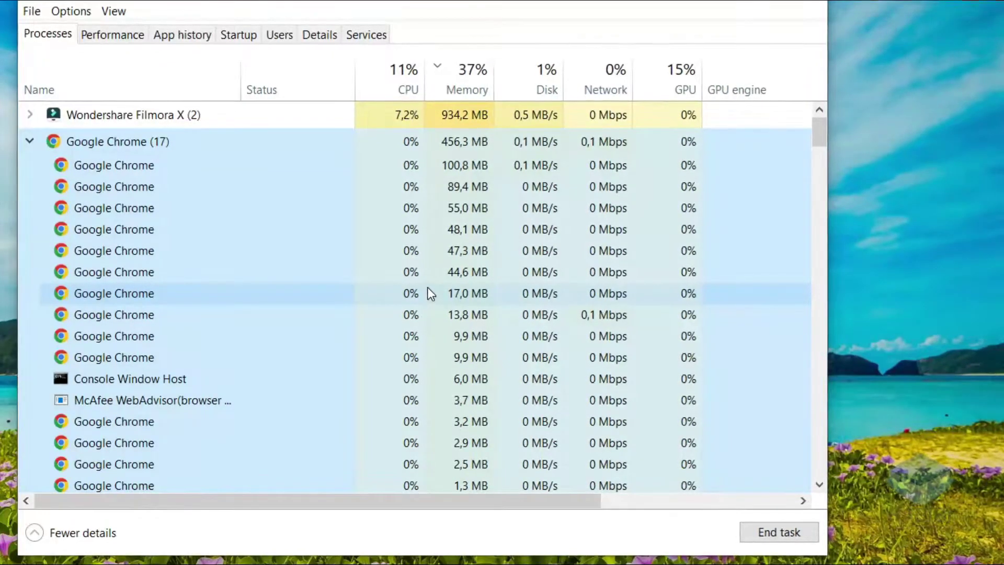
{"action": "scroll", "coordinate": [428, 285], "scroll_direction": "down", "scroll_amount": 2}
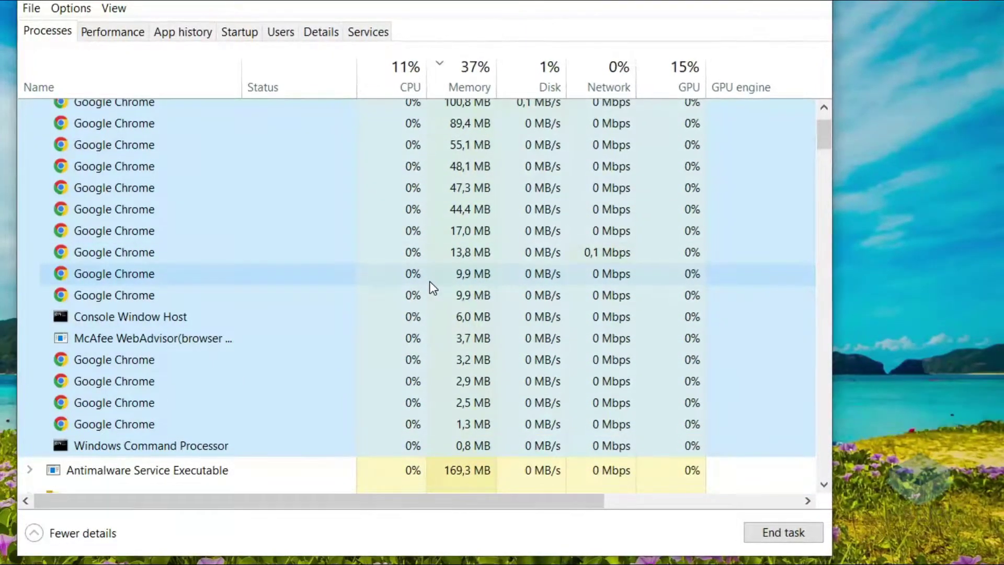
{"action": "scroll", "coordinate": [430, 281], "scroll_direction": "down", "scroll_amount": 1}
{"action": "scroll", "coordinate": [430, 278], "scroll_direction": "up", "scroll_amount": 2}
{"action": "scroll", "coordinate": [430, 277], "scroll_direction": "up", "scroll_amount": 2}
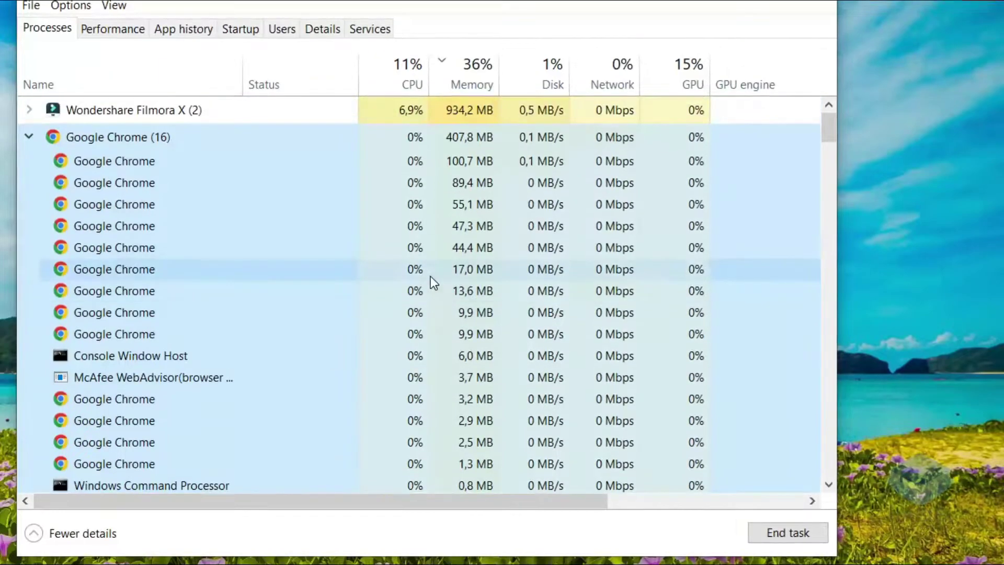
{"action": "scroll", "coordinate": [431, 276], "scroll_direction": "down", "scroll_amount": 1}
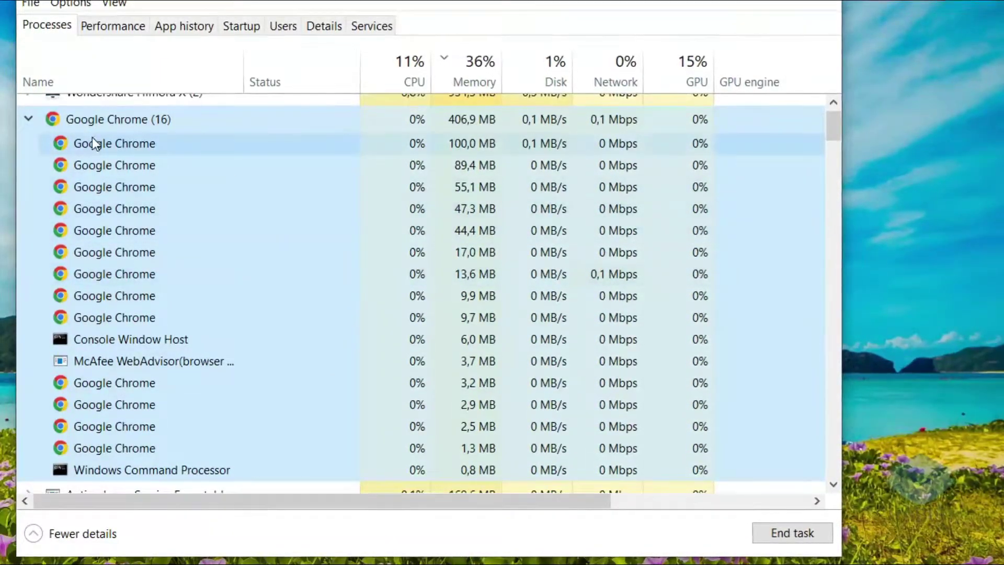
{"action": "left_click", "coordinate": [28, 119]}
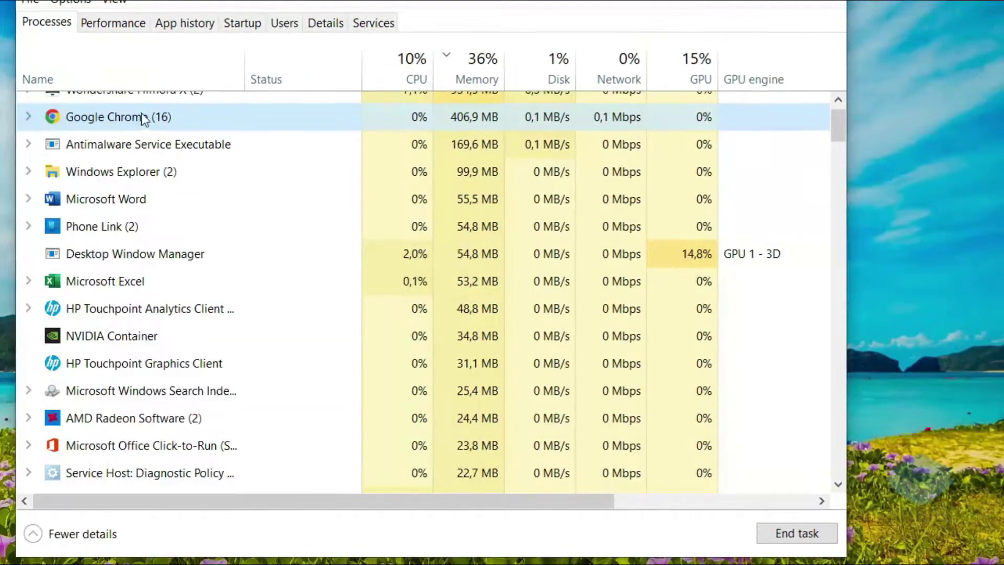
{"action": "scroll", "coordinate": [290, 199], "scroll_direction": "up", "scroll_amount": 1}
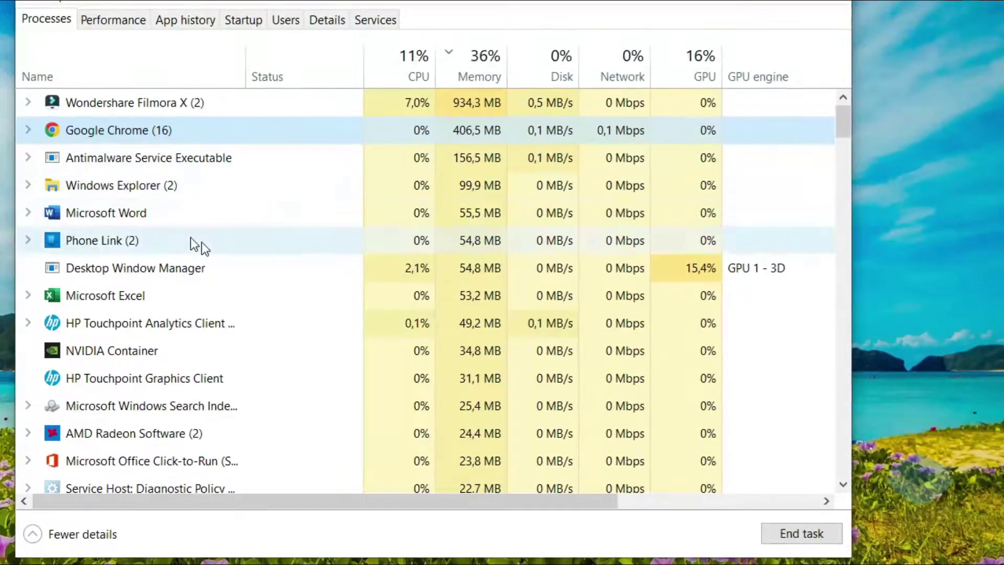
Step: Compare the CPU and memory use of the running apps and end the Microsoft Word task
{"action": "left_click", "coordinate": [372, 101]}
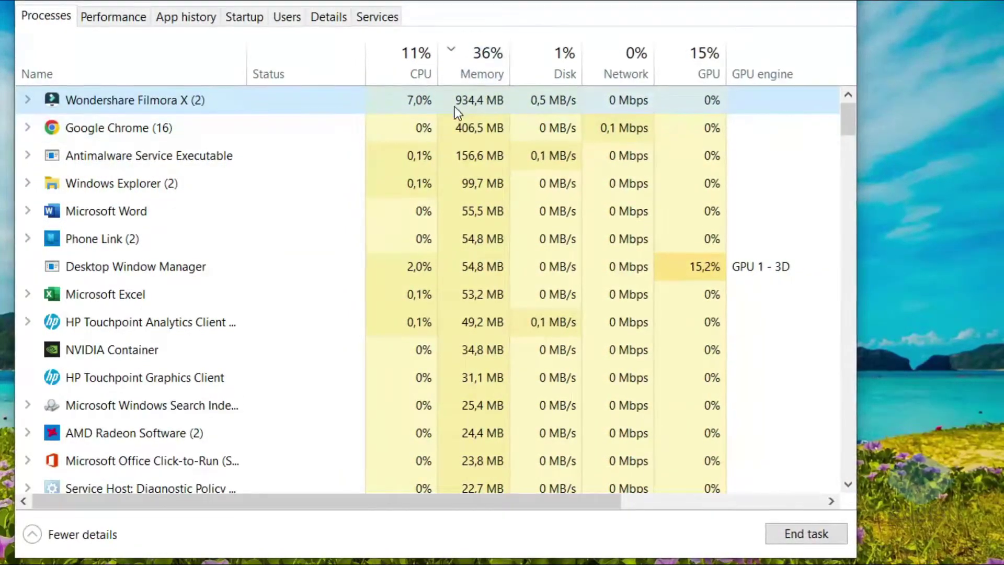
{"action": "left_click", "coordinate": [394, 208]}
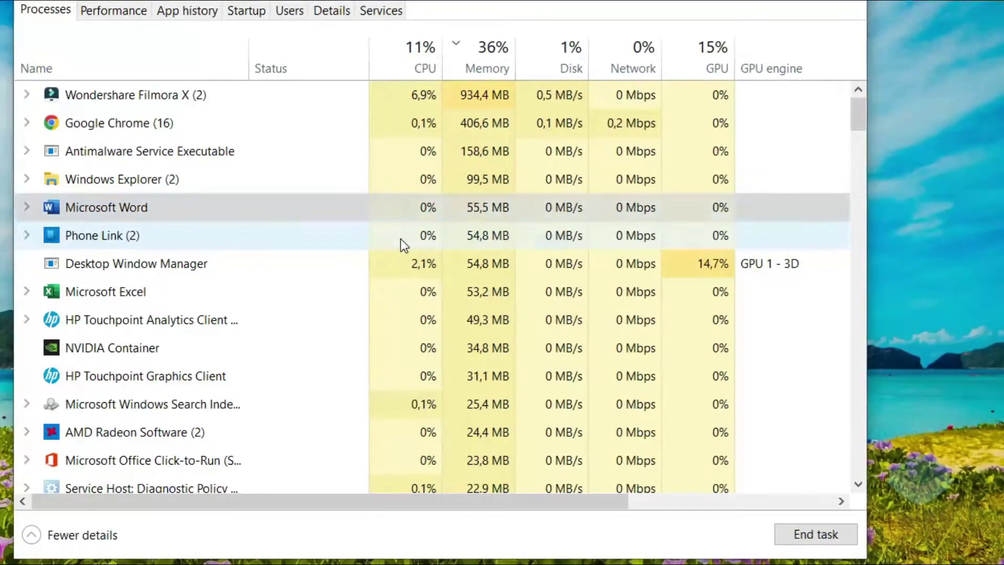
{"action": "left_click", "coordinate": [401, 238]}
{"action": "left_click", "coordinate": [390, 270]}
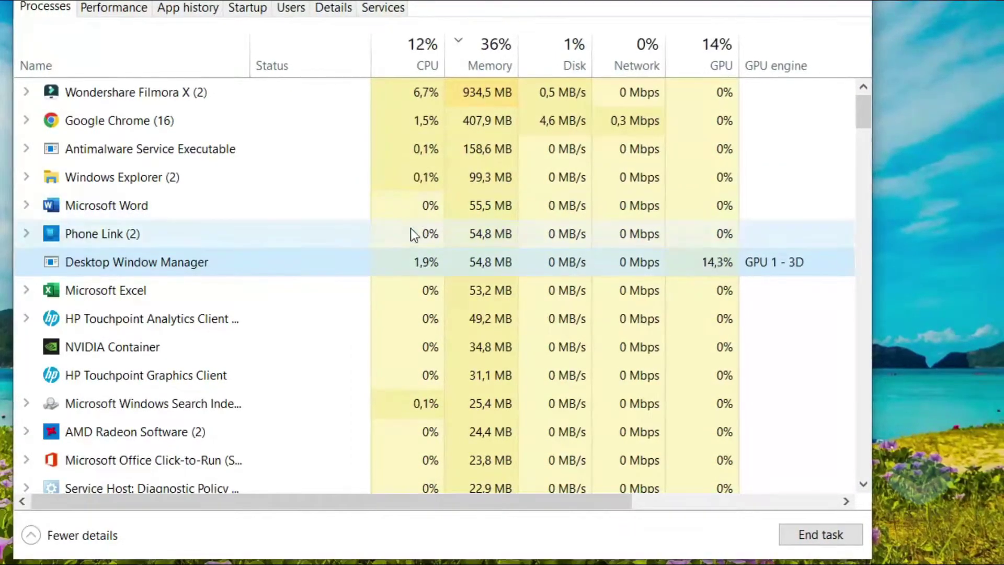
{"action": "left_click", "coordinate": [373, 205]}
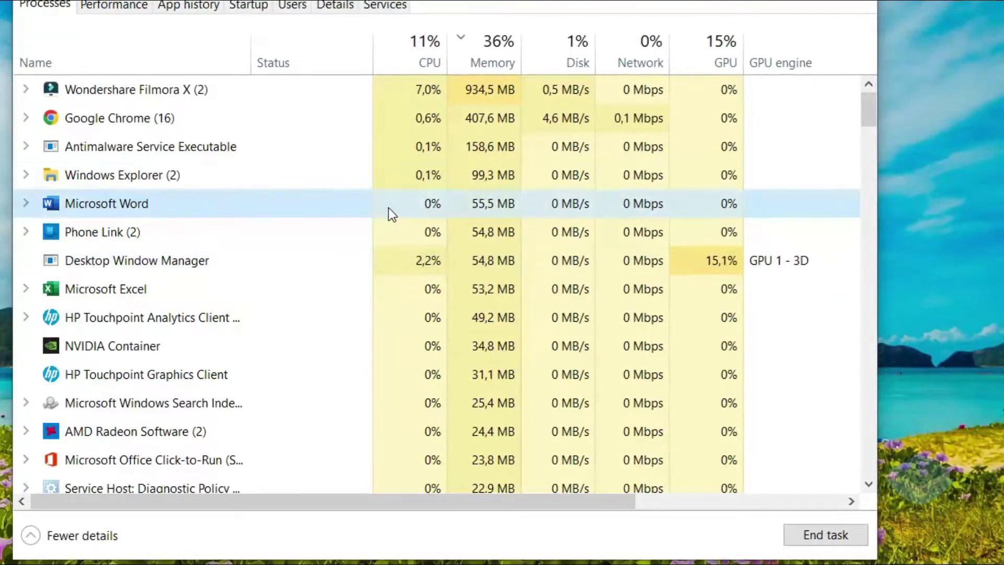
{"action": "left_click", "coordinate": [831, 534]}
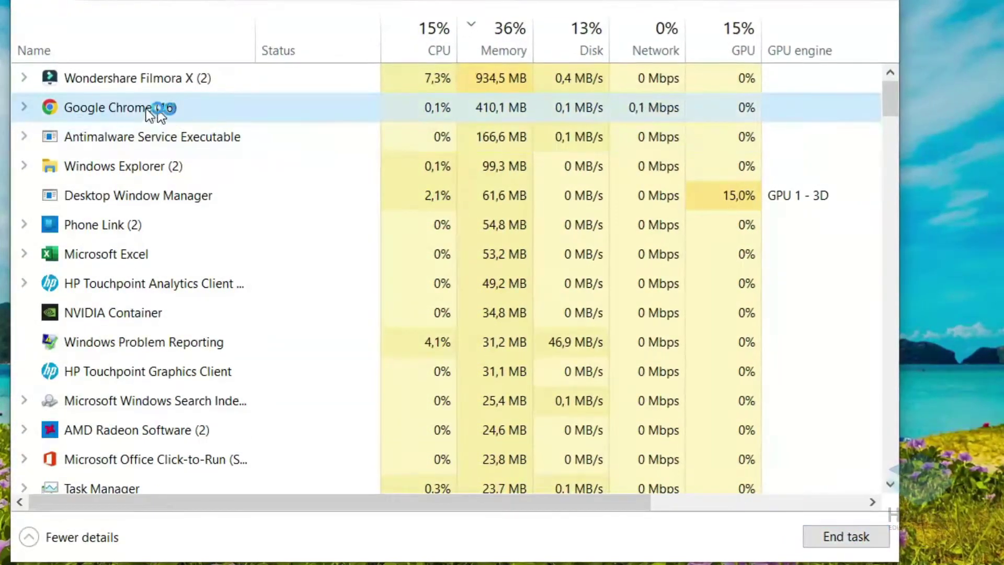
{"action": "left_click", "coordinate": [23, 108]}
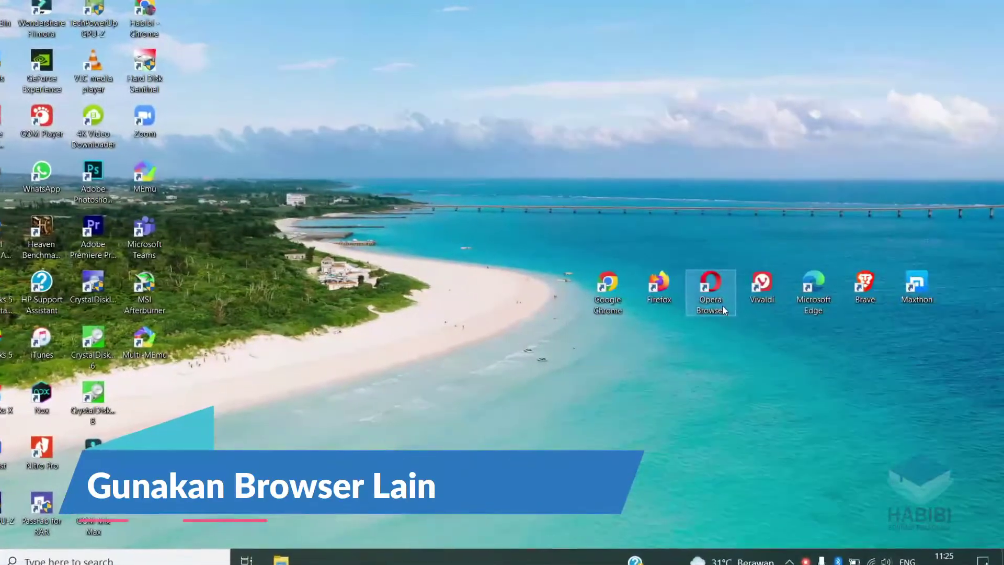
Step: Open the Vivaldi browser from its desktop shortcut and maximize its window
{"action": "left_click", "coordinate": [914, 290]}
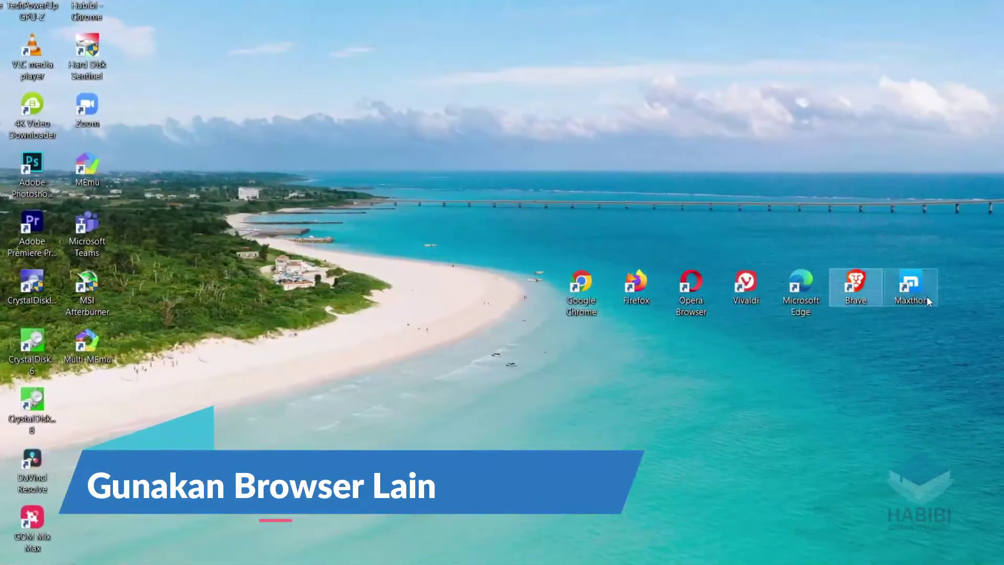
{"action": "left_click_drag", "start_coordinate": [960, 279], "coordinate": [479, 294]}
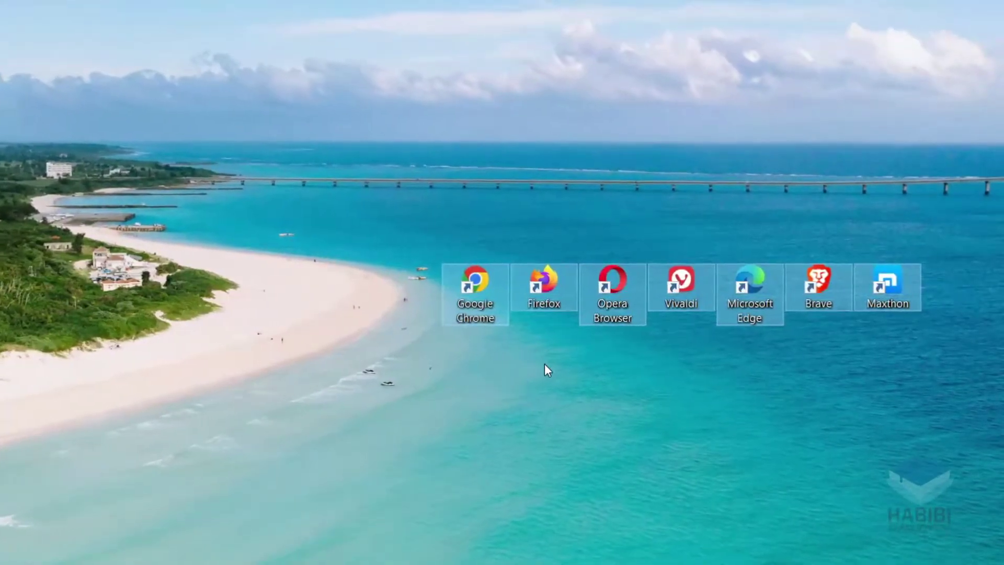
{"action": "left_click", "coordinate": [567, 347]}
{"action": "left_click", "coordinate": [513, 286]}
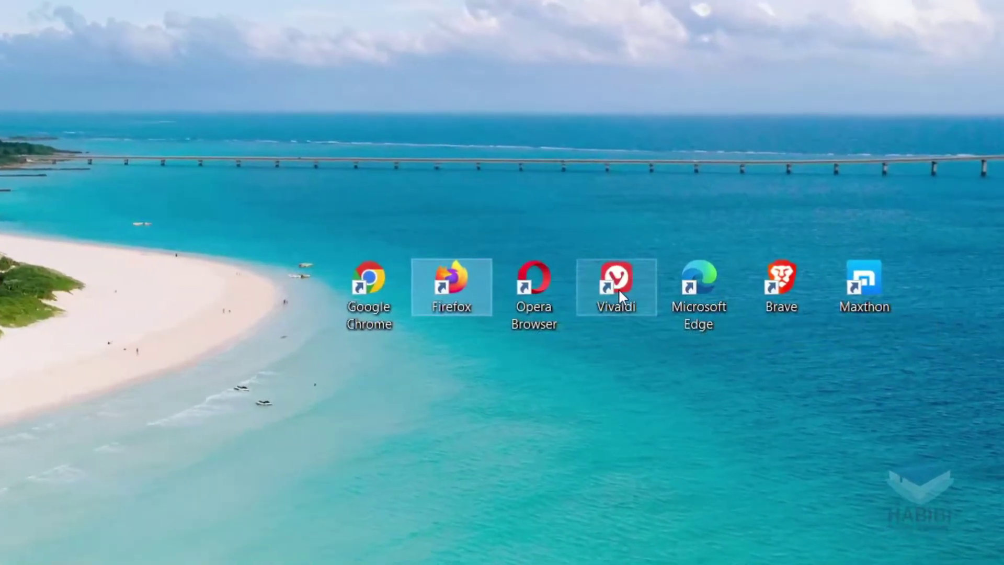
{"action": "left_click", "coordinate": [527, 298], "text": "ctrl"}
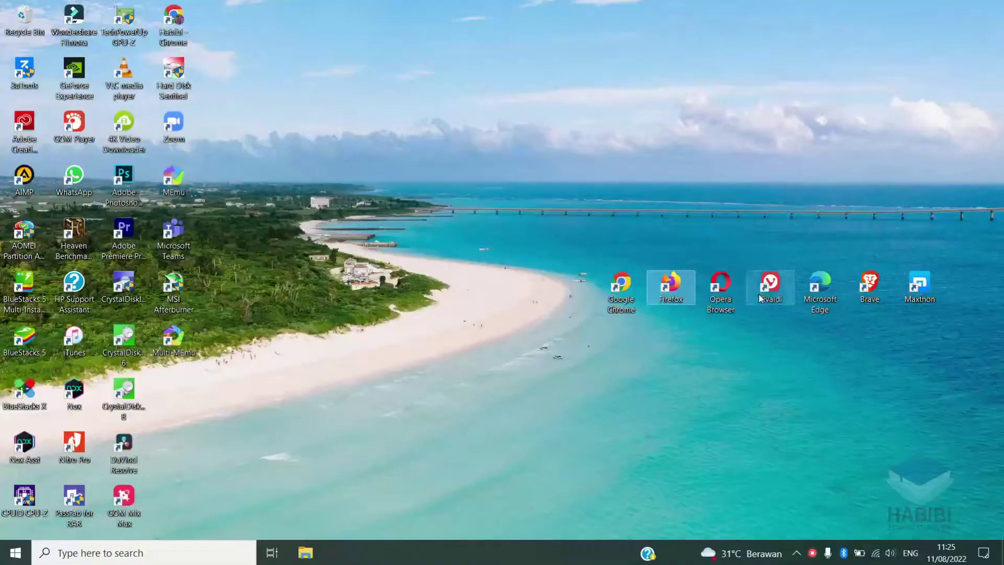
{"action": "double_click", "coordinate": [765, 294]}
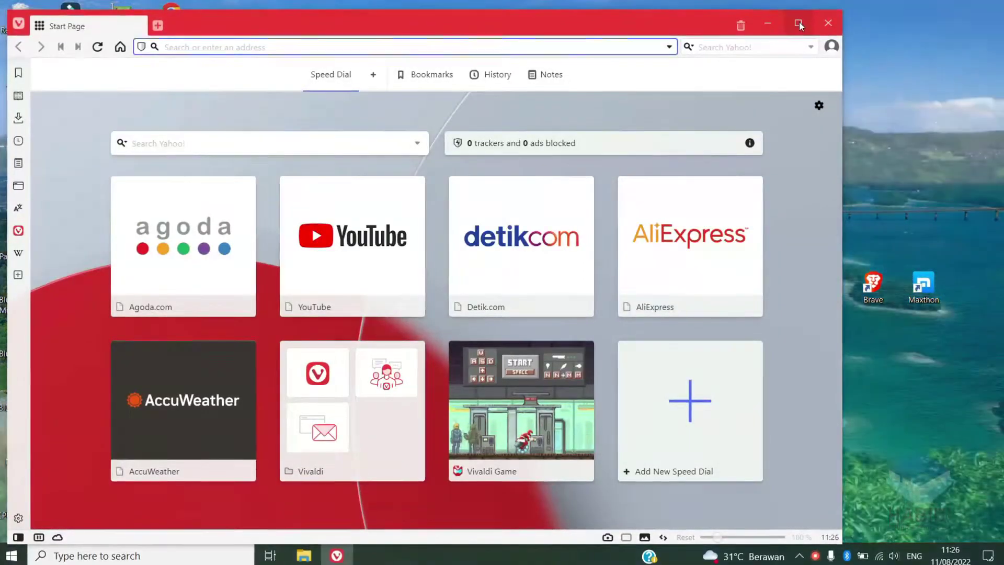
{"action": "left_click", "coordinate": [797, 23]}
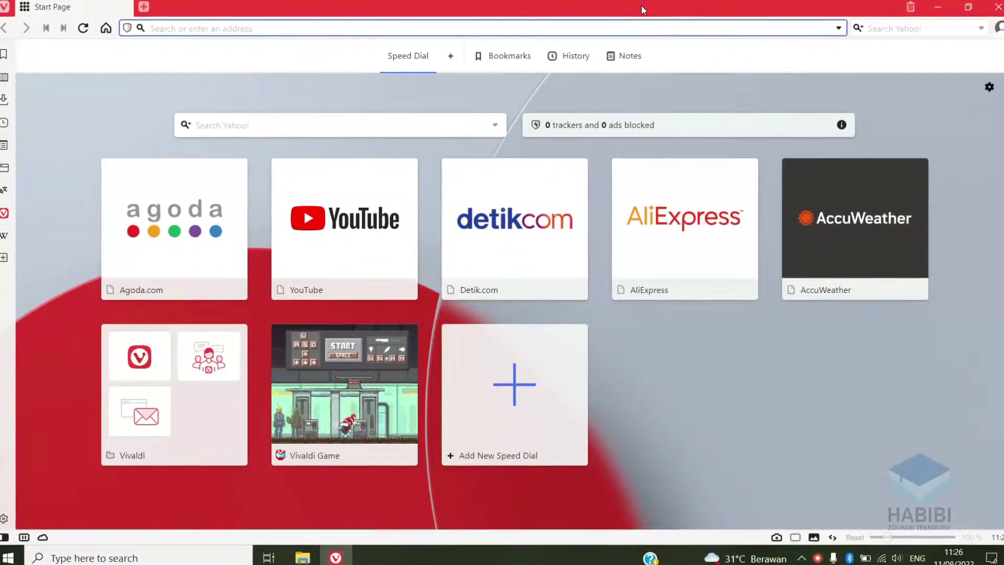
Step: Search the web for "meet" and open the "Meet - Google" result, dismissing the page translation offer
{"action": "type", "text": "media"}
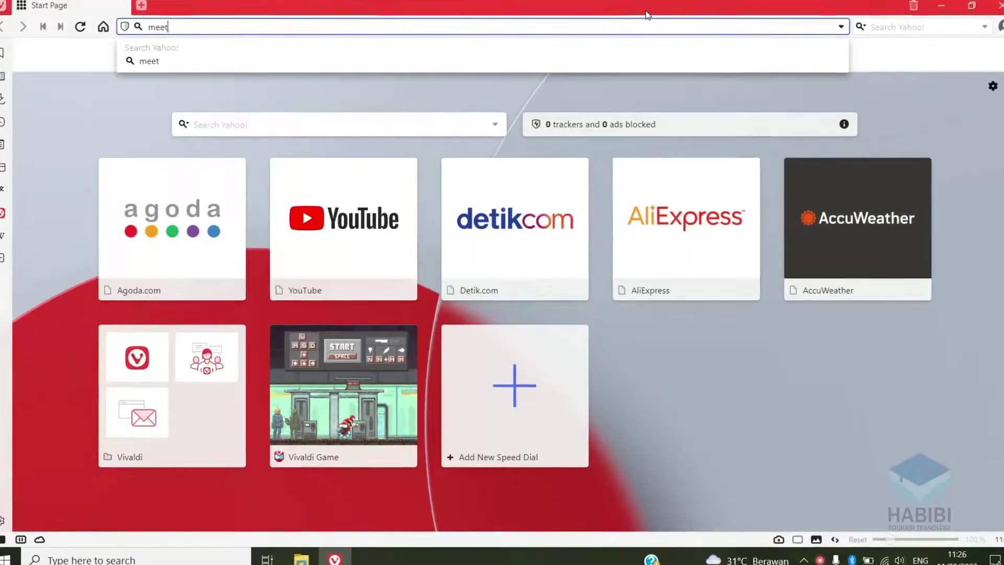
{"action": "key", "text": "Return"}
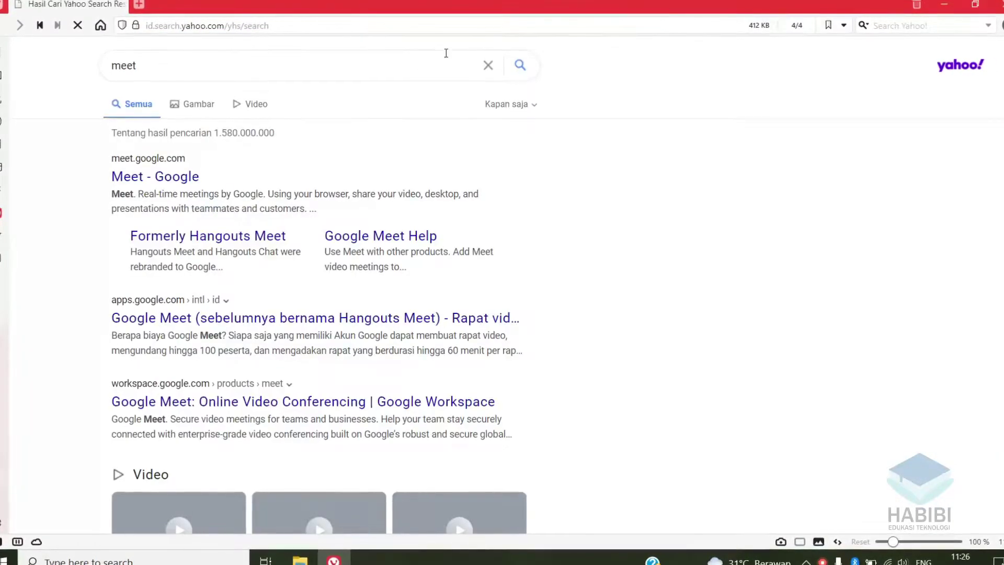
{"action": "left_click", "coordinate": [181, 176]}
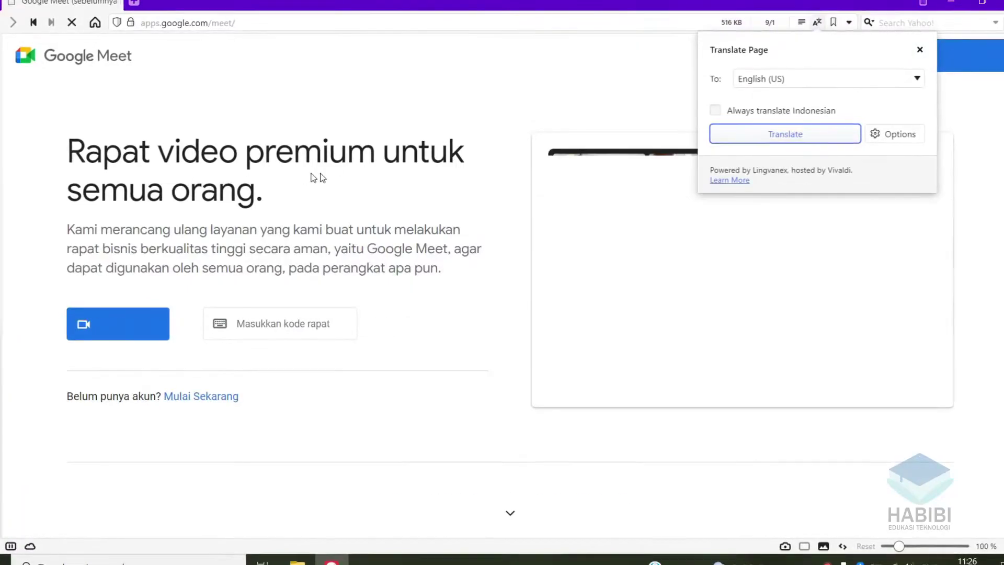
{"action": "left_click", "coordinate": [924, 47]}
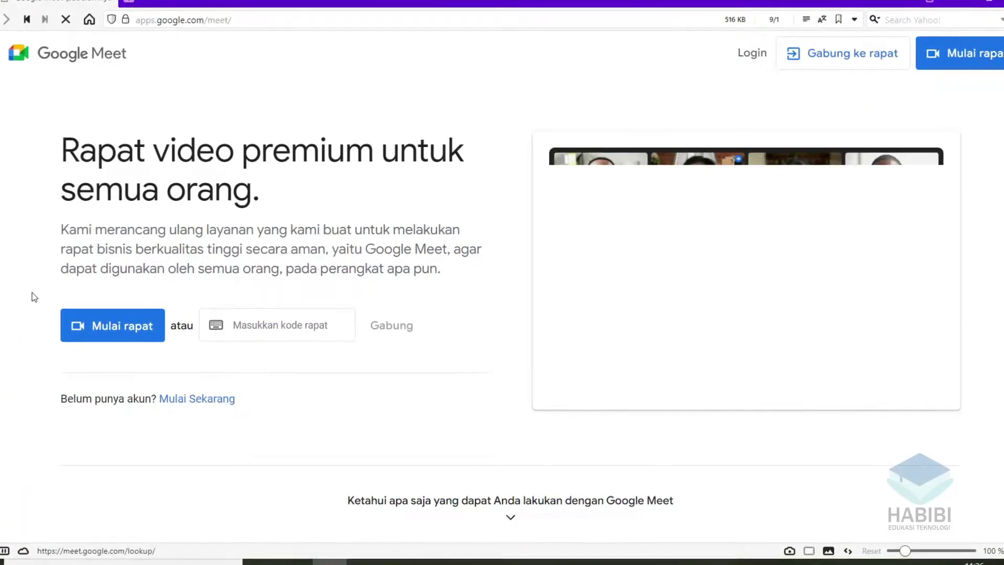
Step: Start a Google Meet meeting and sign in with the Google account password, dismissing the offer to save it
{"action": "left_click", "coordinate": [130, 329]}
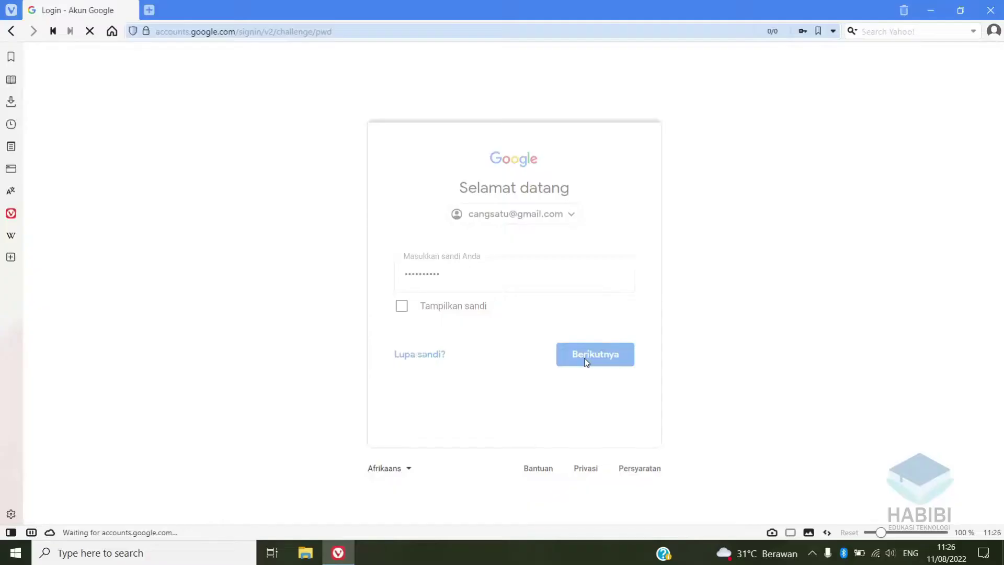
{"action": "left_click", "coordinate": [585, 360]}
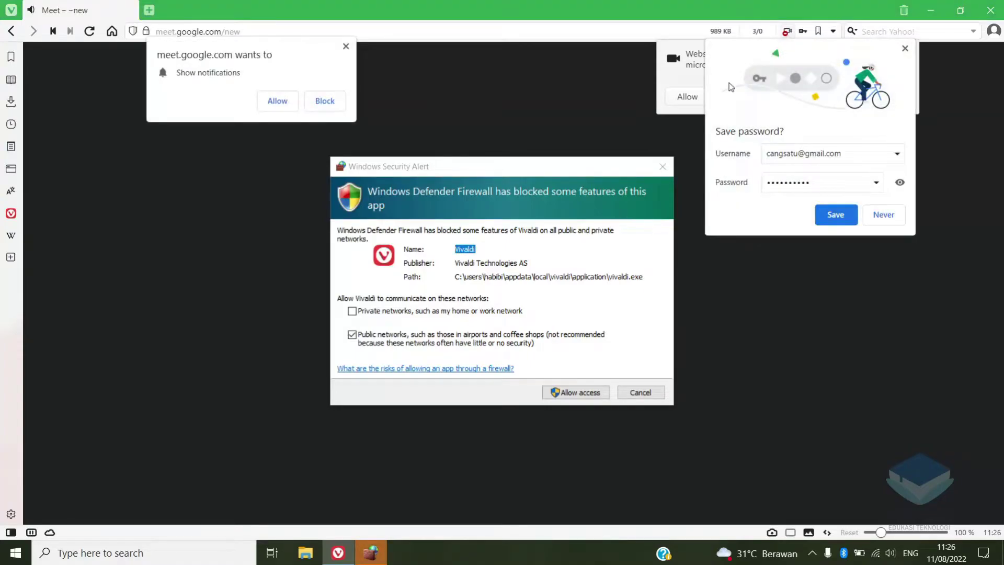
{"action": "left_click", "coordinate": [905, 49]}
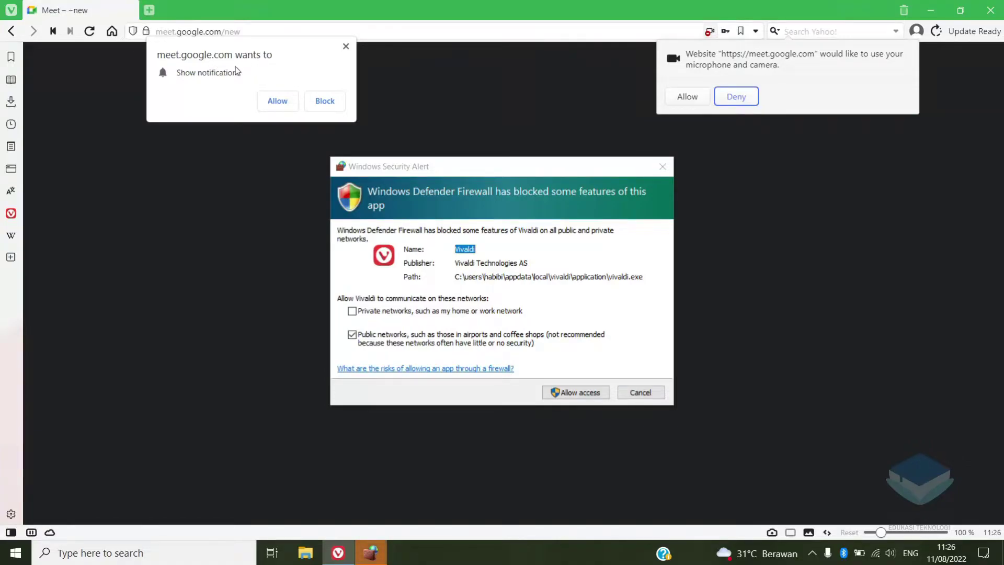
Step: Grant meet.google.com notification, microphone and camera access, and allow Vivaldi through Windows Defender Firewall on public networks
{"action": "left_click", "coordinate": [278, 105]}
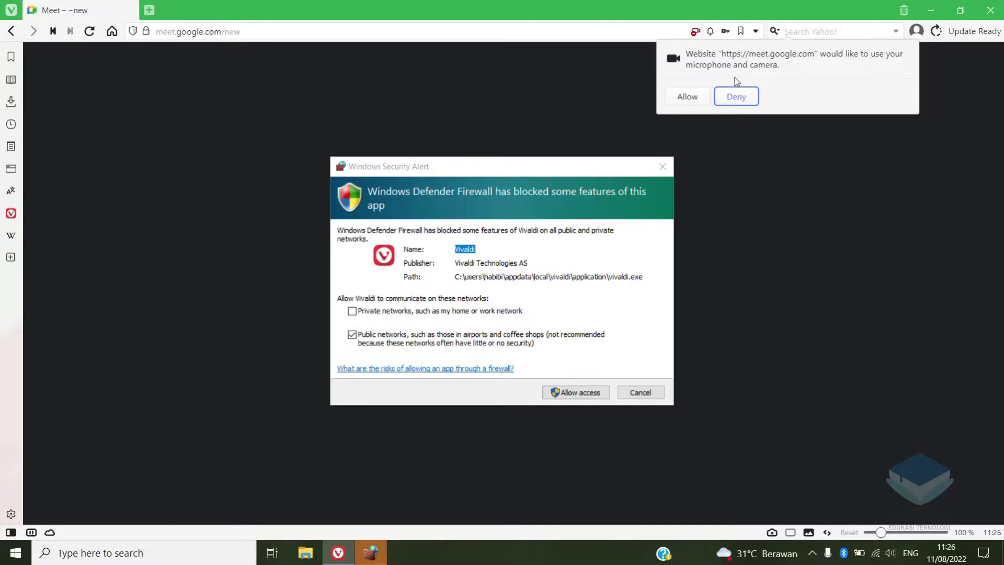
{"action": "left_click", "coordinate": [688, 97]}
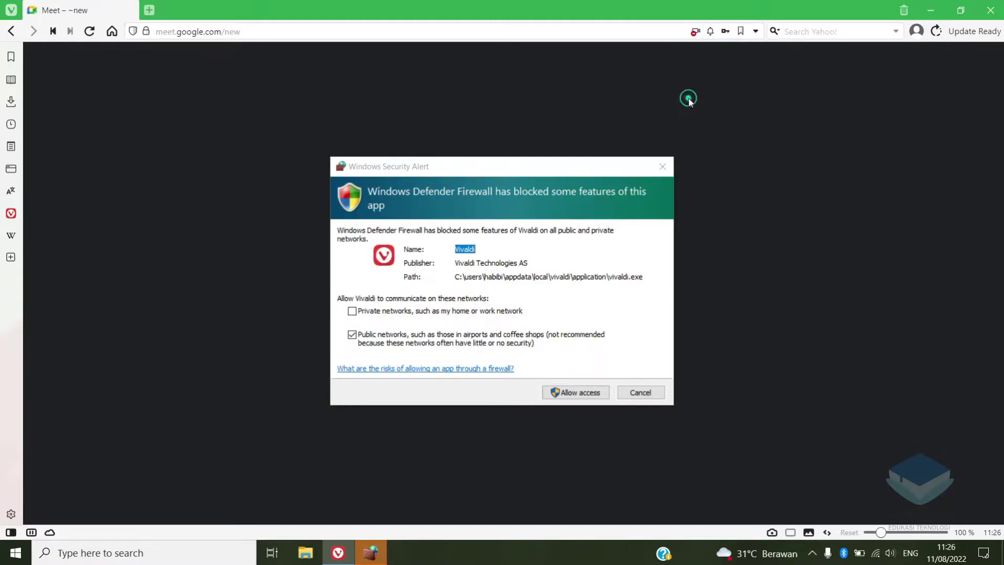
{"action": "left_click", "coordinate": [581, 393]}
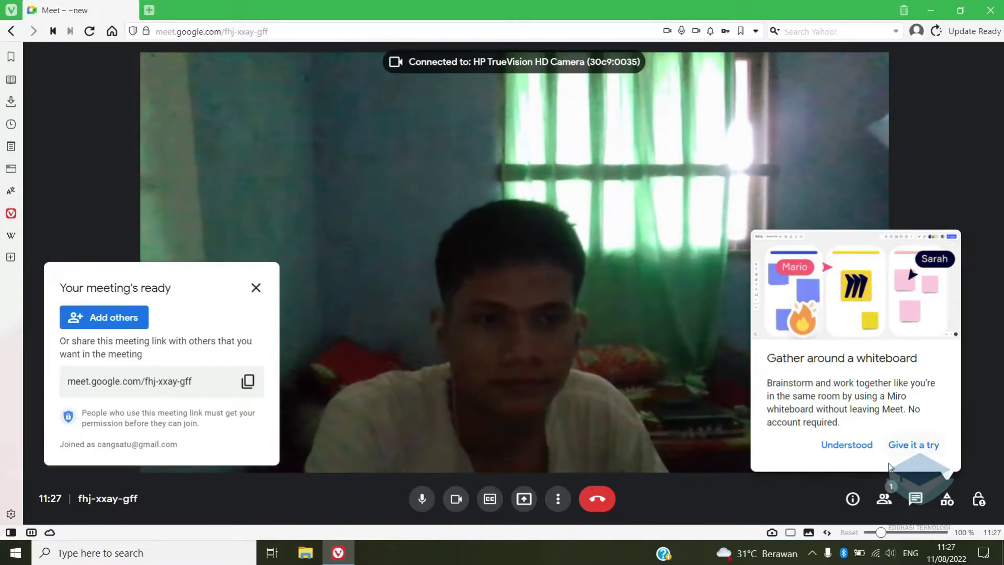
Step: Switch to the Google Meet meeting in Chrome and try to turn on the camera there
{"action": "left_click", "coordinate": [456, 500]}
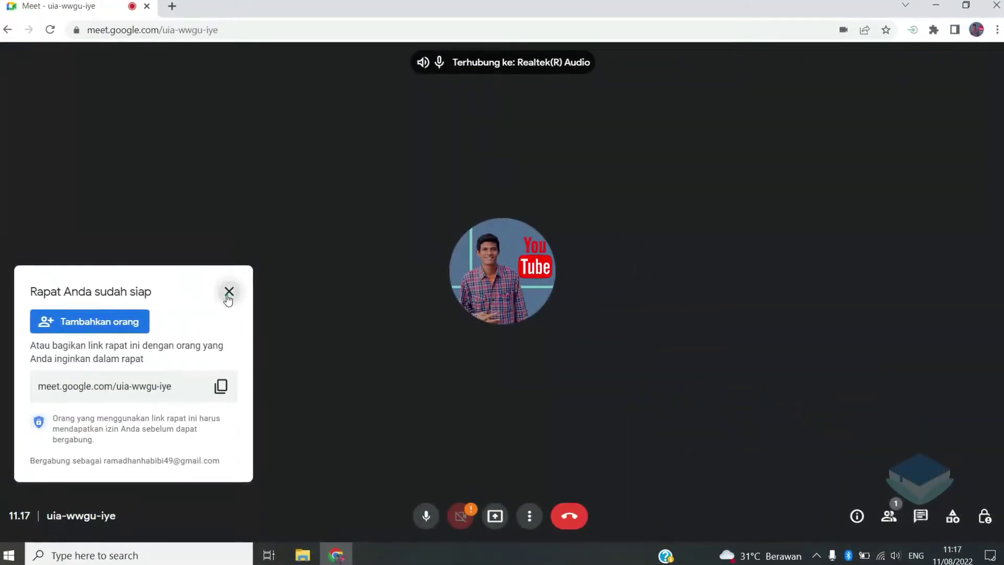
{"action": "left_click", "coordinate": [229, 293]}
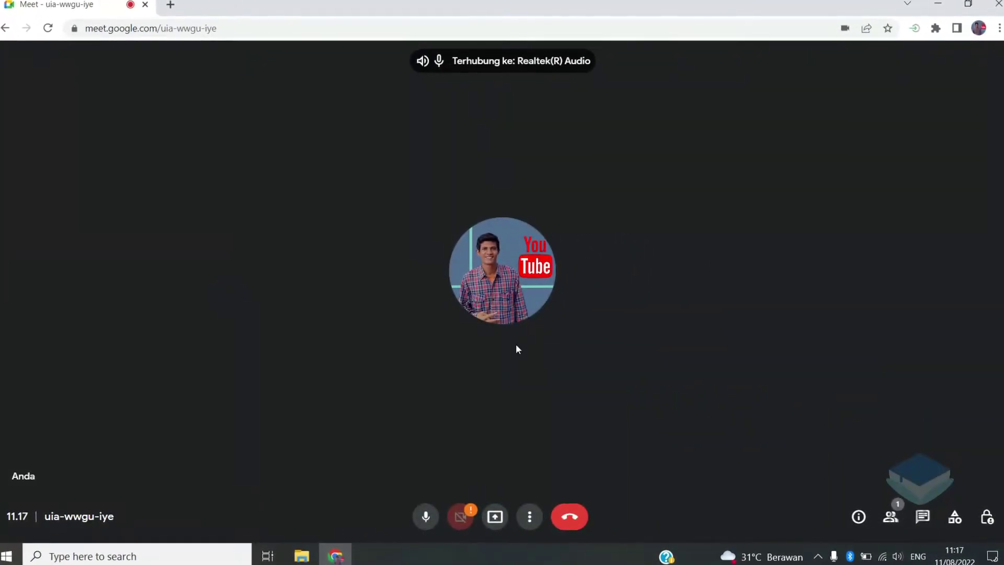
{"action": "left_click", "coordinate": [462, 517]}
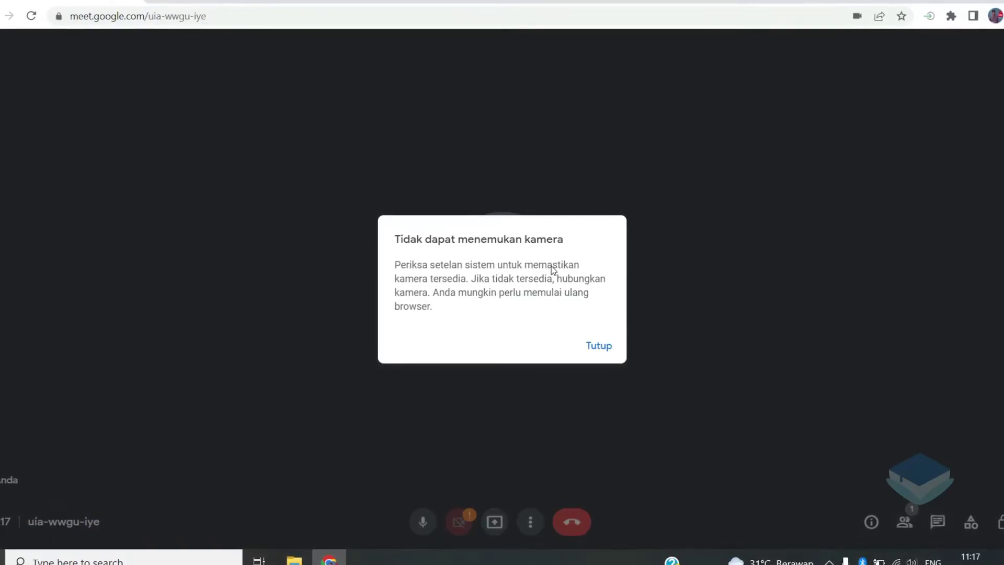
{"action": "left_click", "coordinate": [602, 345]}
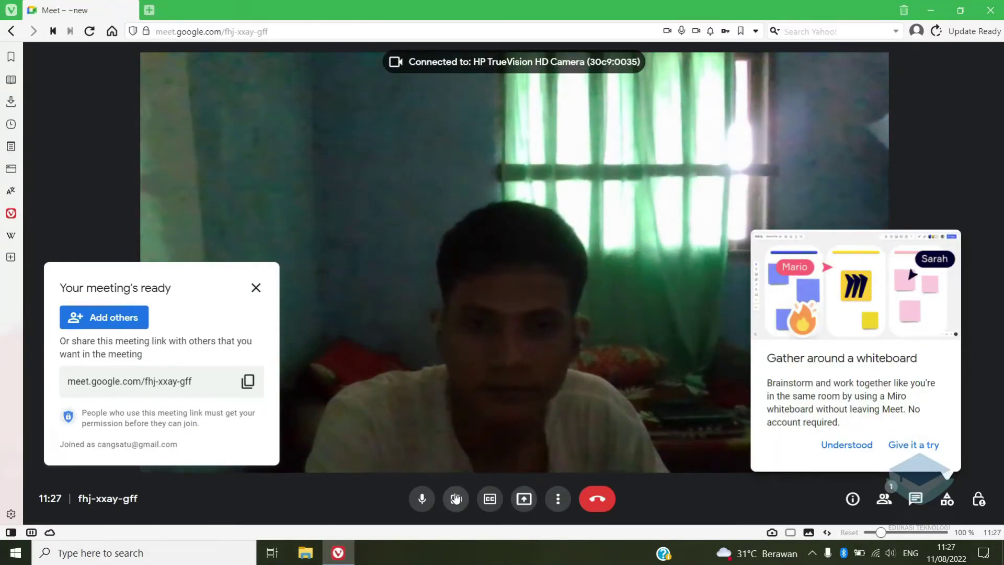
Step: Turn off the camera in the Vivaldi meeting, dismiss the meeting link card and close the browser
{"action": "left_click", "coordinate": [455, 499]}
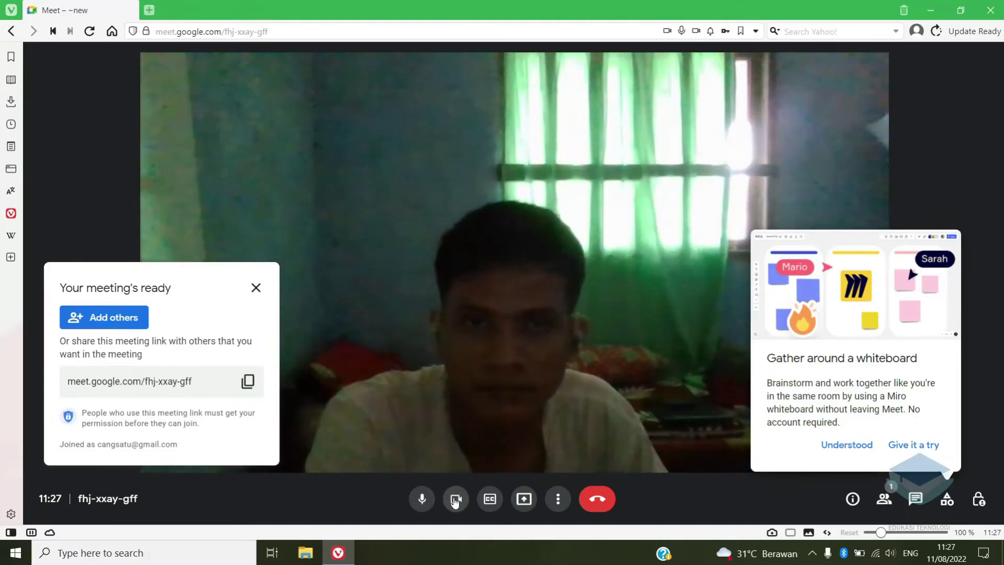
{"action": "left_click", "coordinate": [455, 499]}
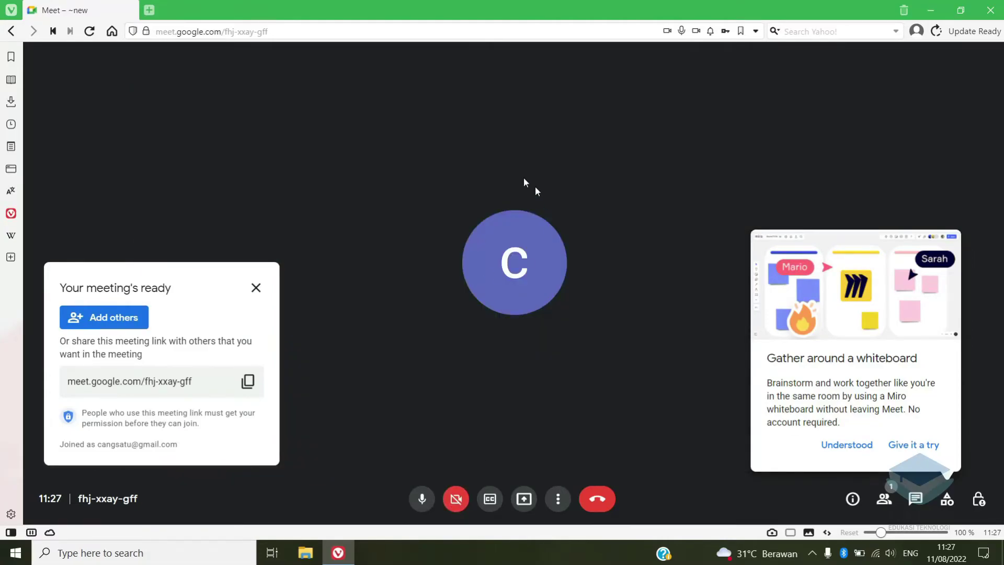
{"action": "left_click", "coordinate": [256, 288]}
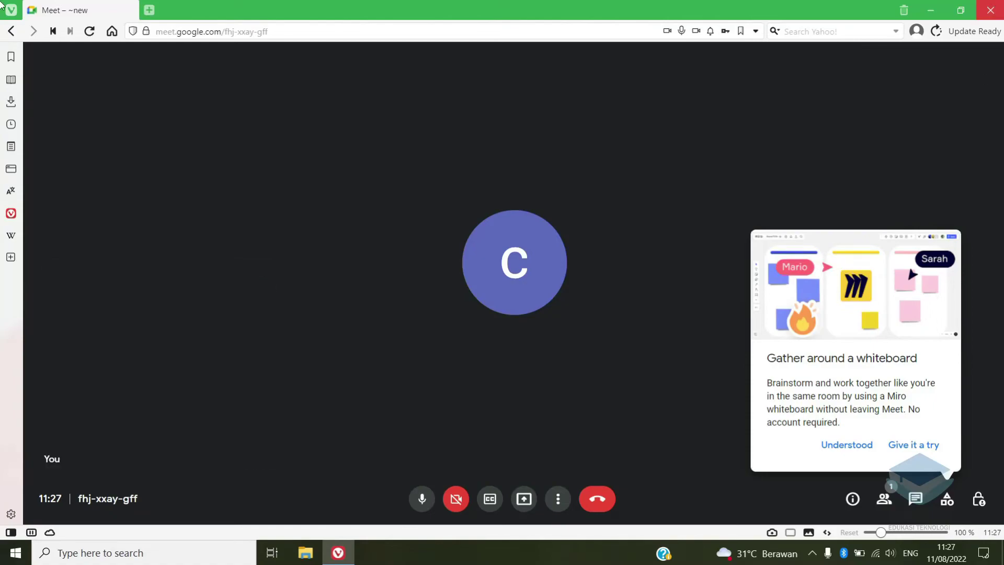
{"action": "key", "text": "alt+F4"}
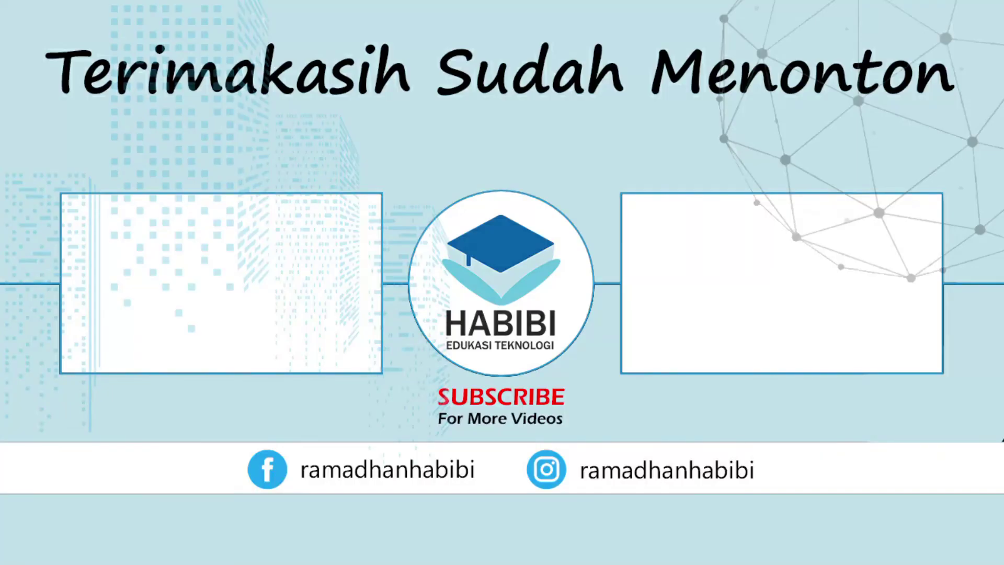